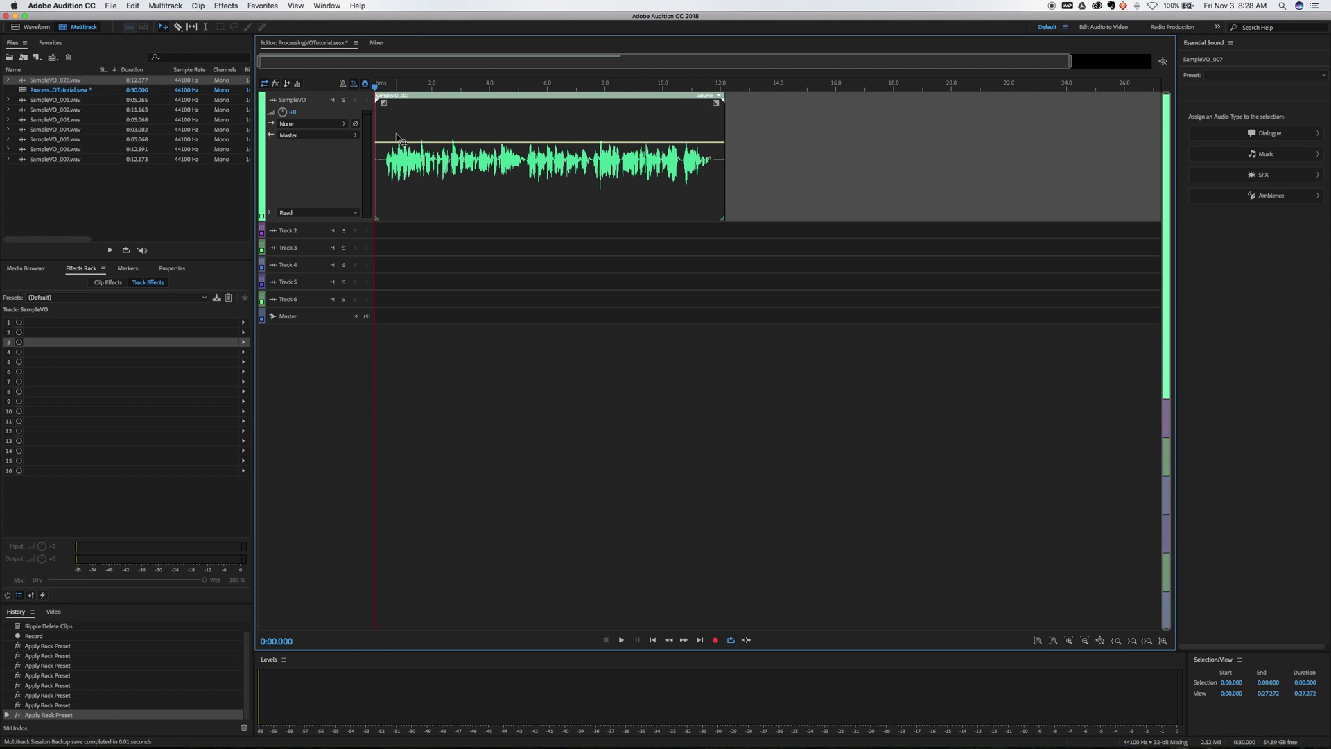
Step: Preview the multitrack session, then open the SampleVO_007 clip in the Waveform editor
key("space")
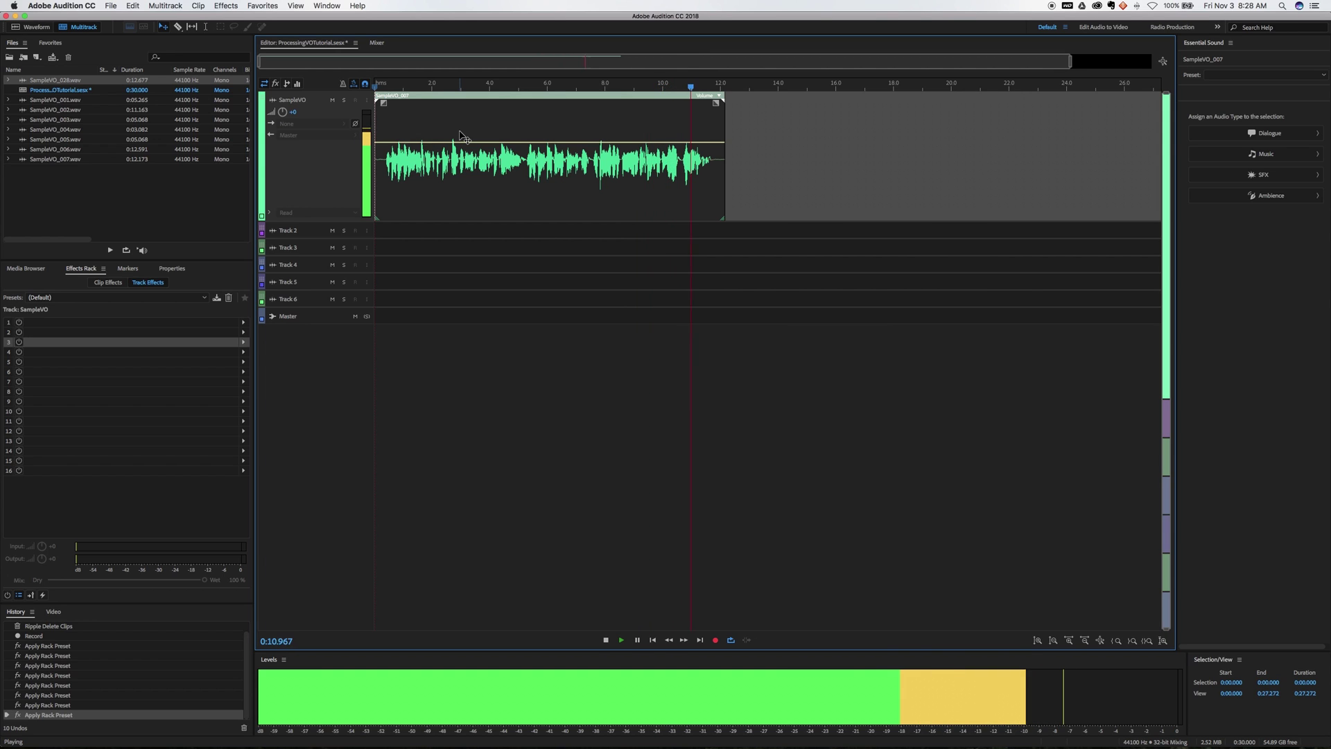
key("space")
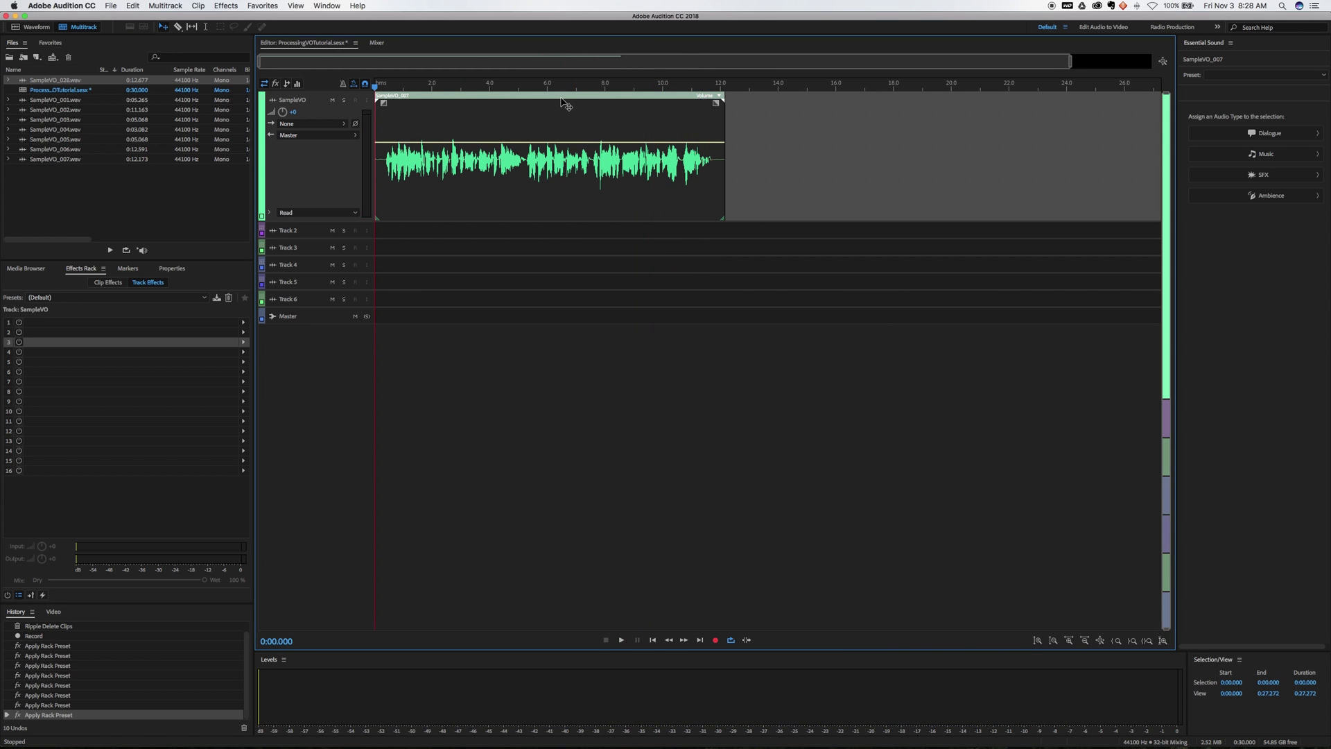
double_click(567, 108)
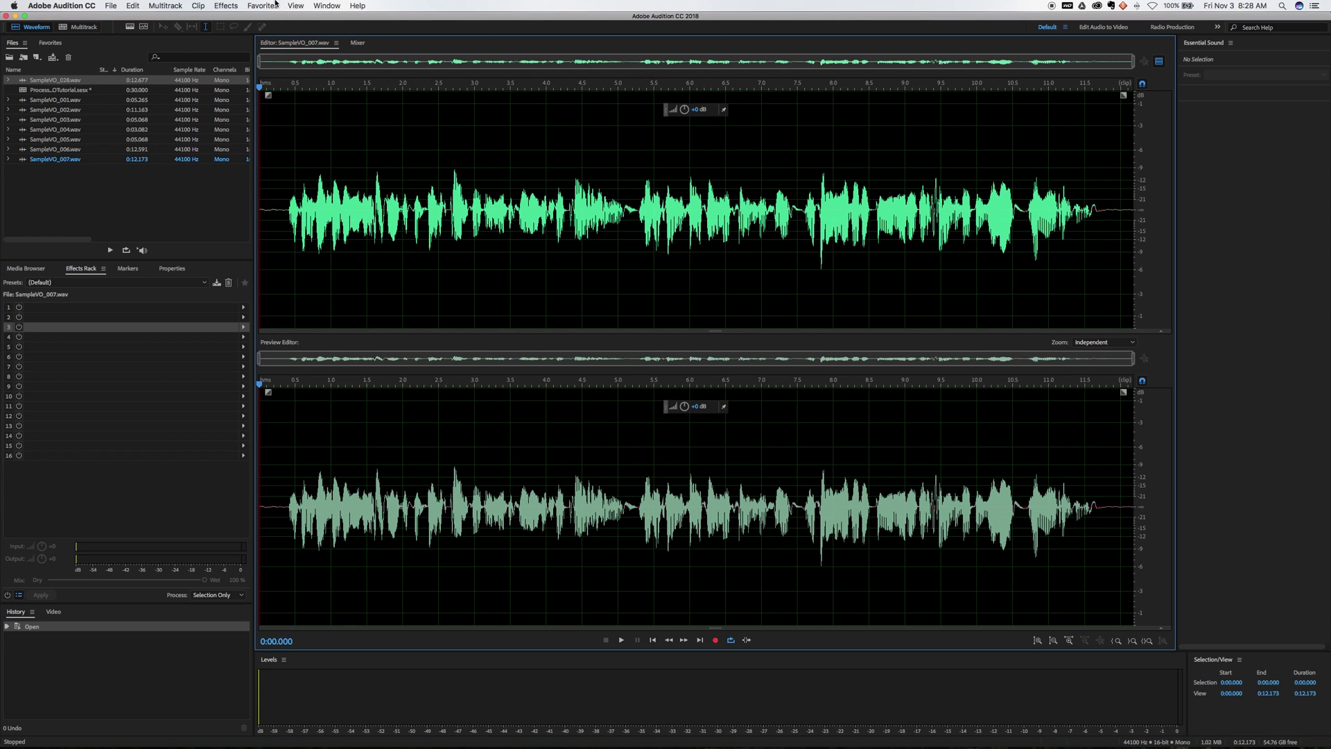
Step: Normalize the whole file to -0.1 dB with the Favorites preset
left_click(415, 168)
left_click(199, 5)
mouse_move(258, 4)
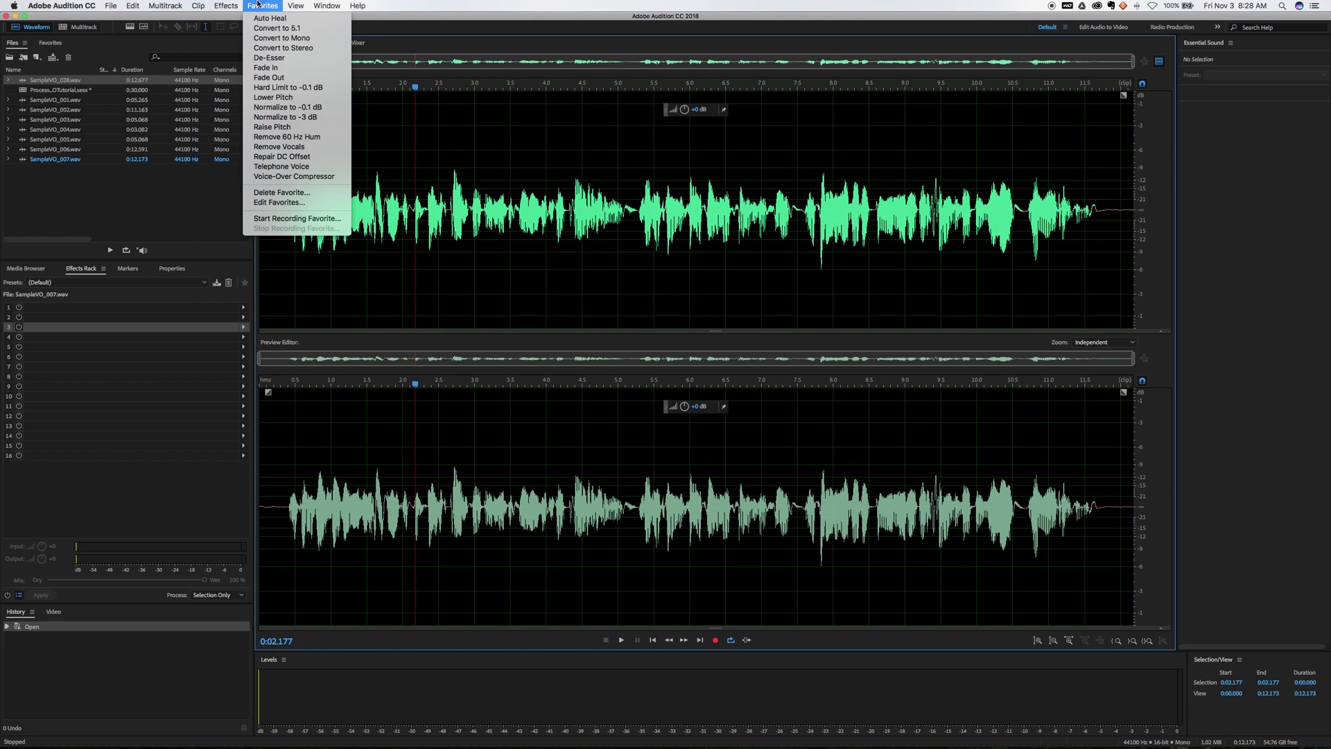
left_click(289, 108)
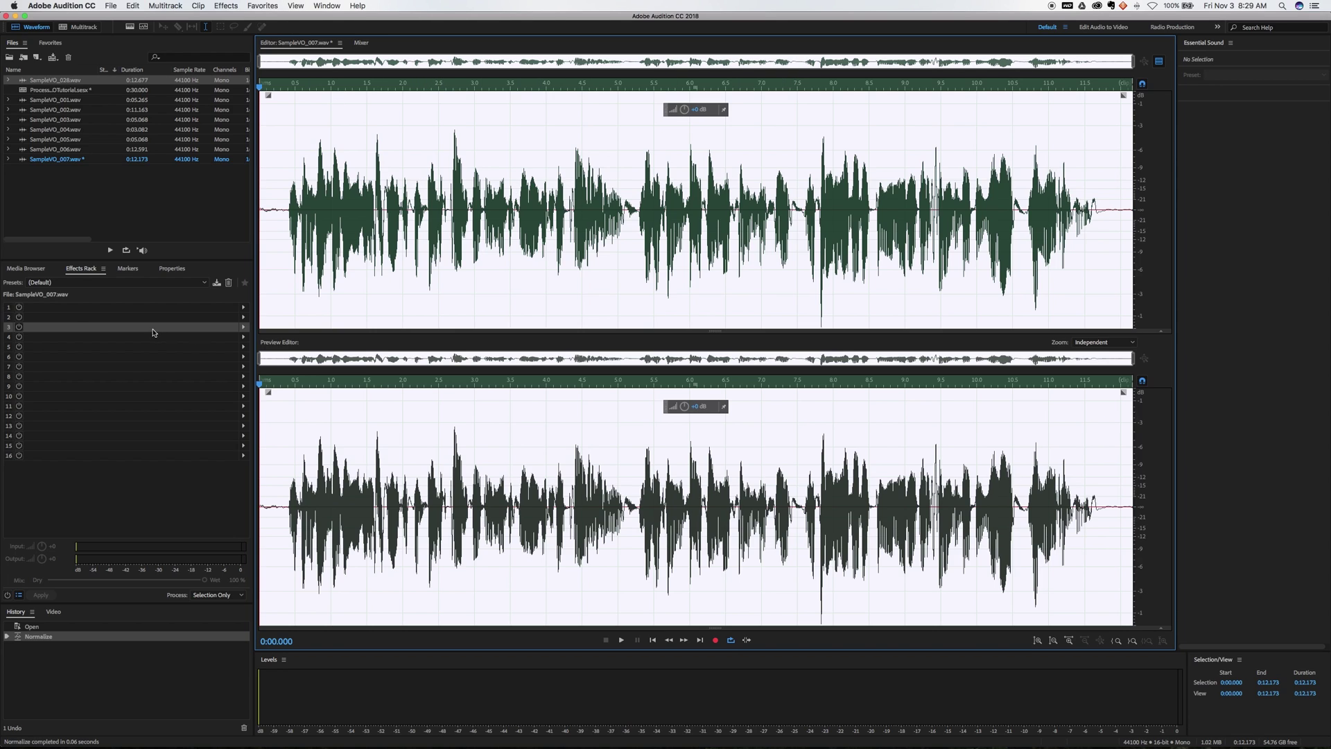
Step: Load the ThomVO rack preset and bypass the Graphic Equalizer and Dynamics Processing slots
left_click(63, 308)
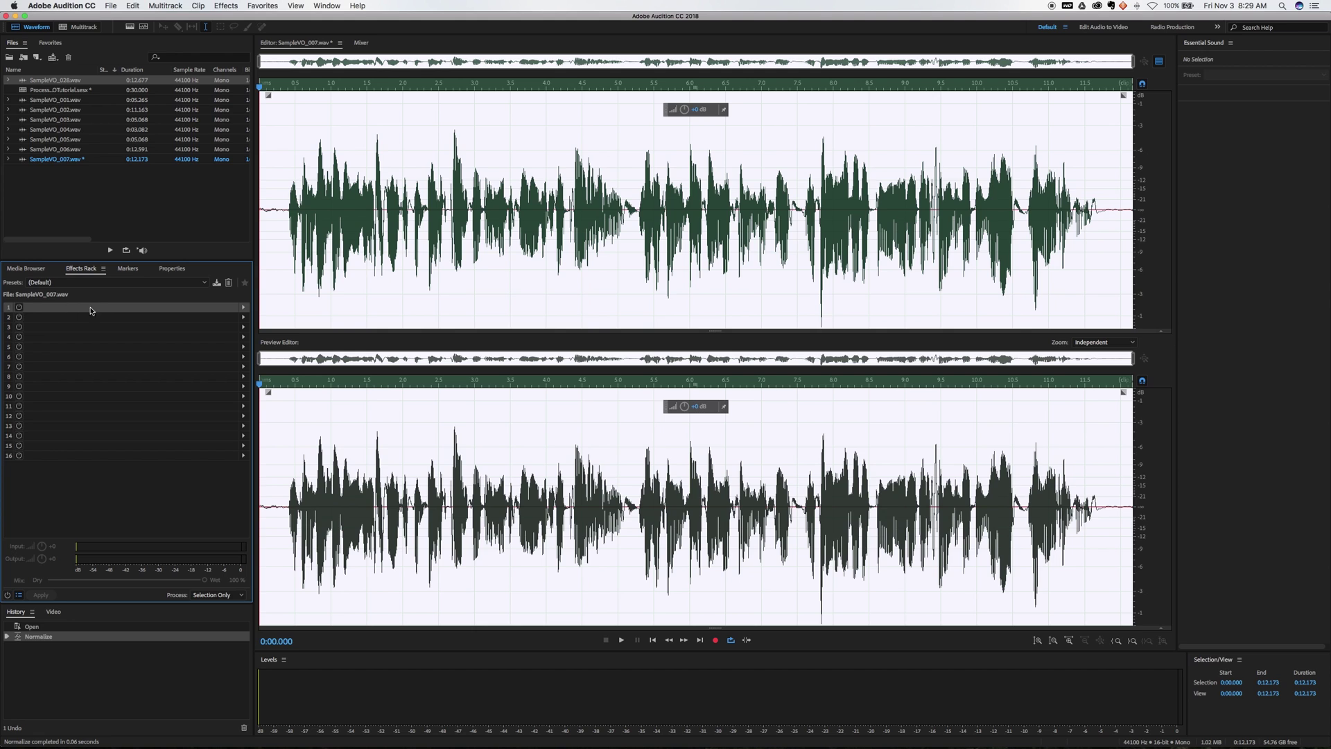
left_click(167, 283)
left_click(16, 387)
left_click(20, 337)
left_click(20, 326)
left_click(19, 317)
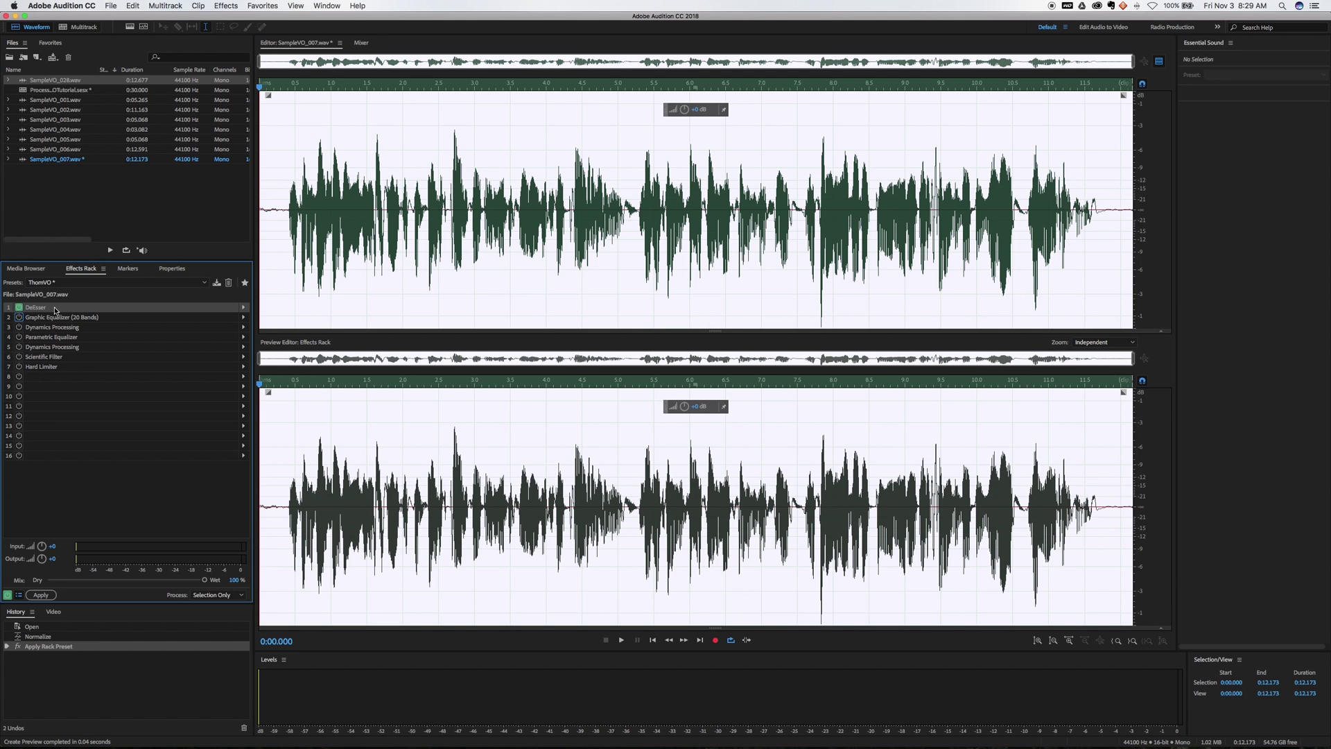
Step: Open the DeEsser settings and preview the voiceover from 0.41 seconds
double_click(54, 308)
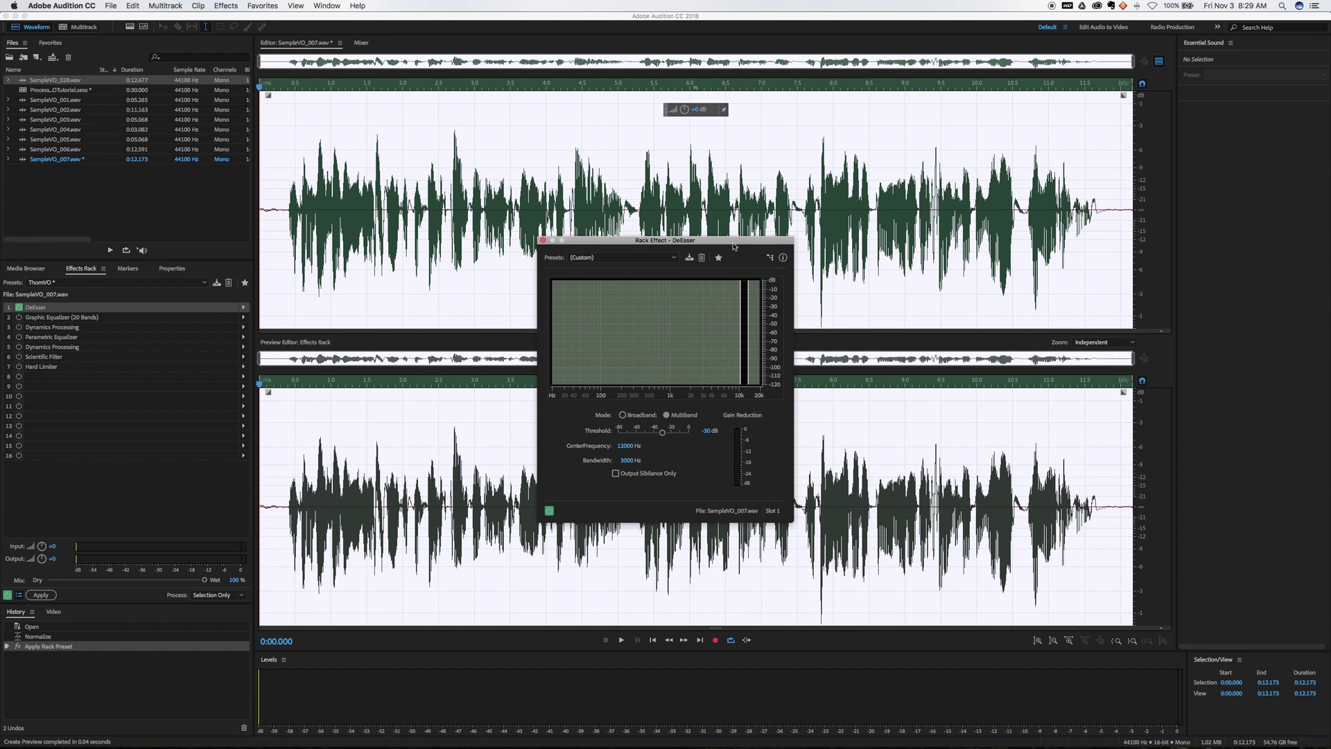
left_click_drag(733, 246, 556, 229)
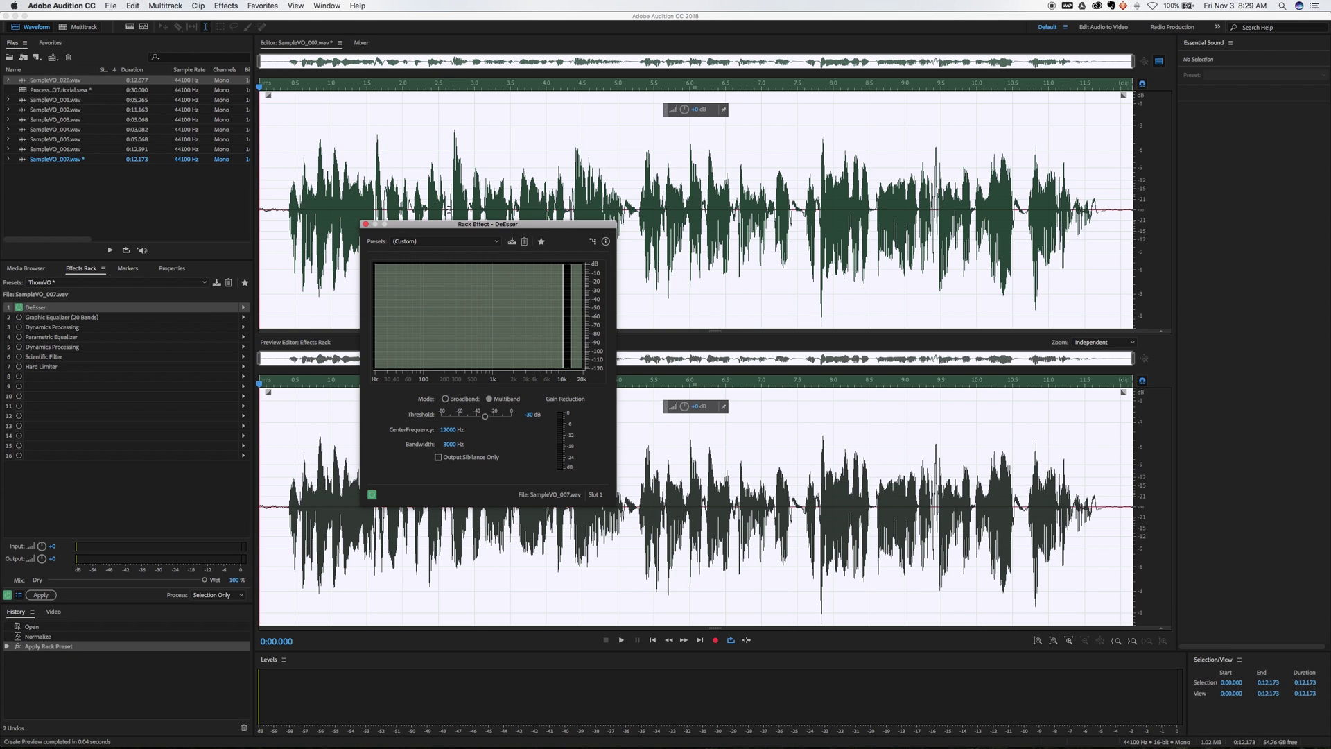
left_click(288, 172)
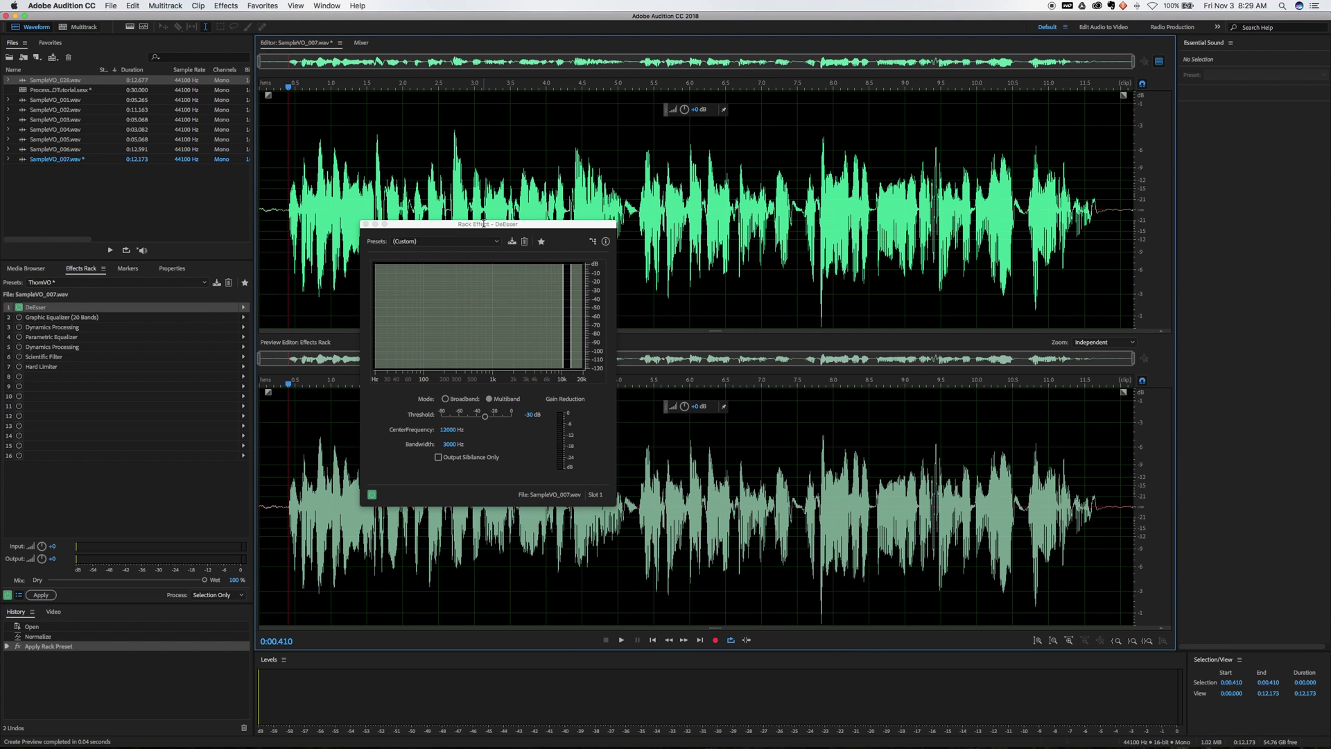
key("space")
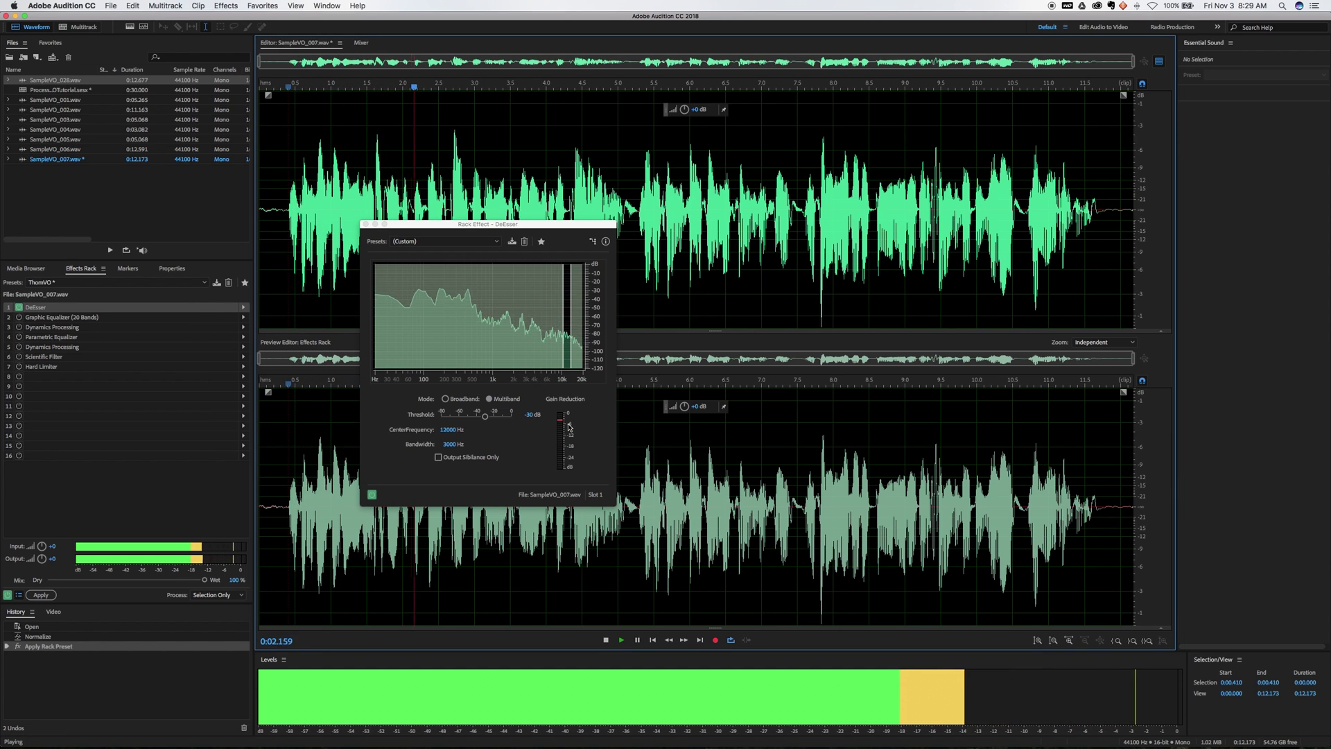
key("space")
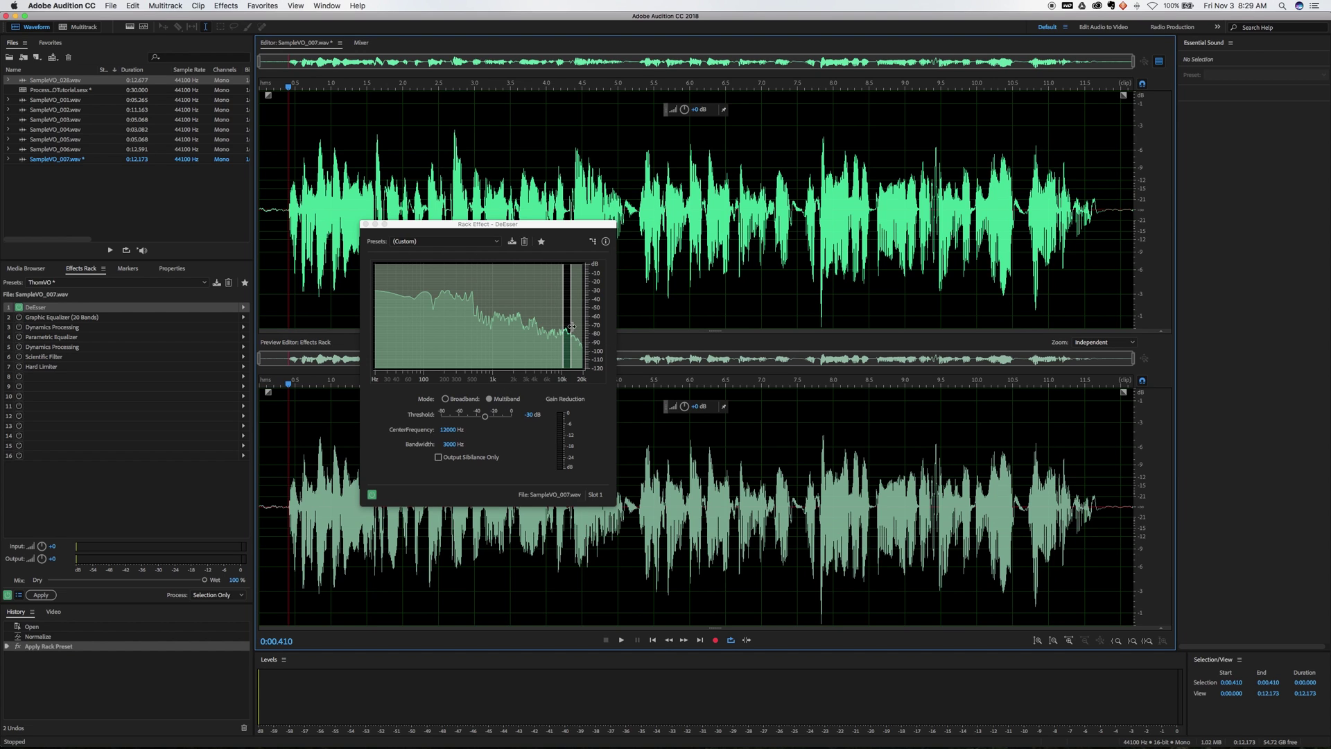
Step: Compare the voiceover with the DeEsser bypassed and on, then close its settings
left_click(372, 494)
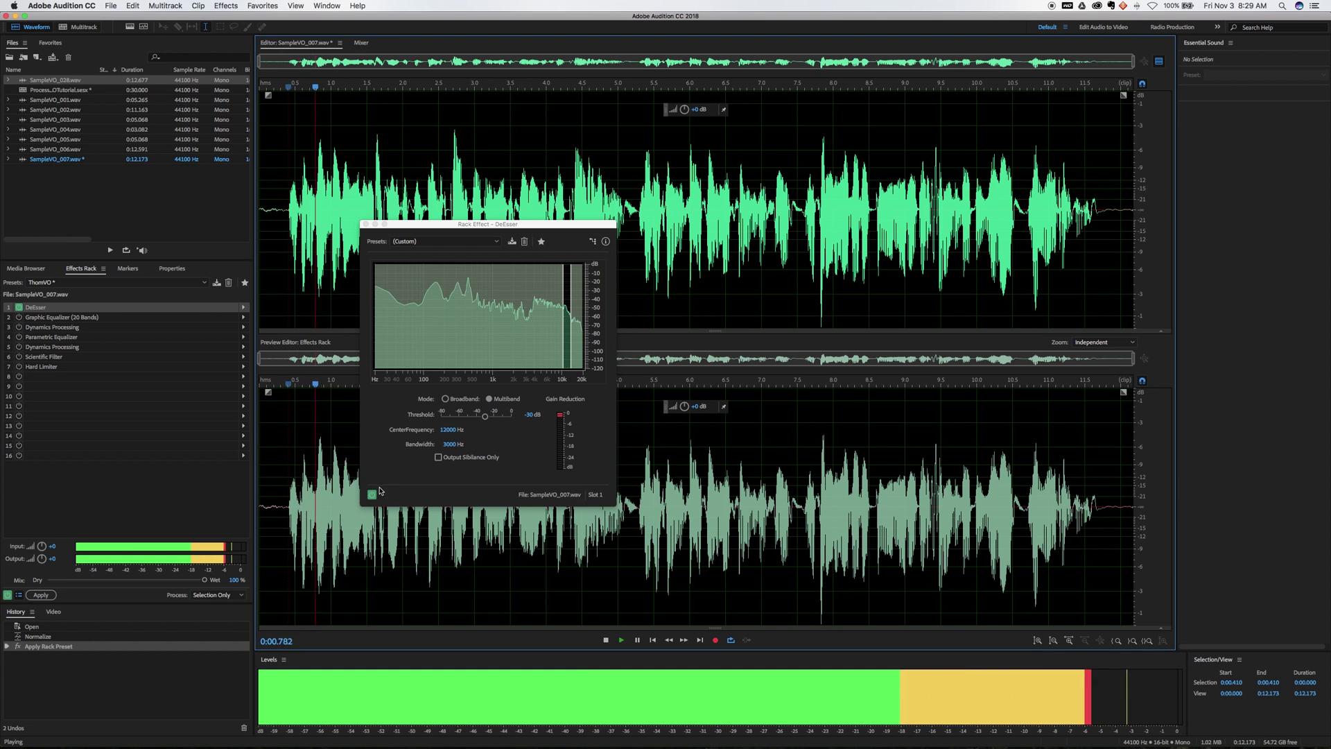
left_click(373, 493)
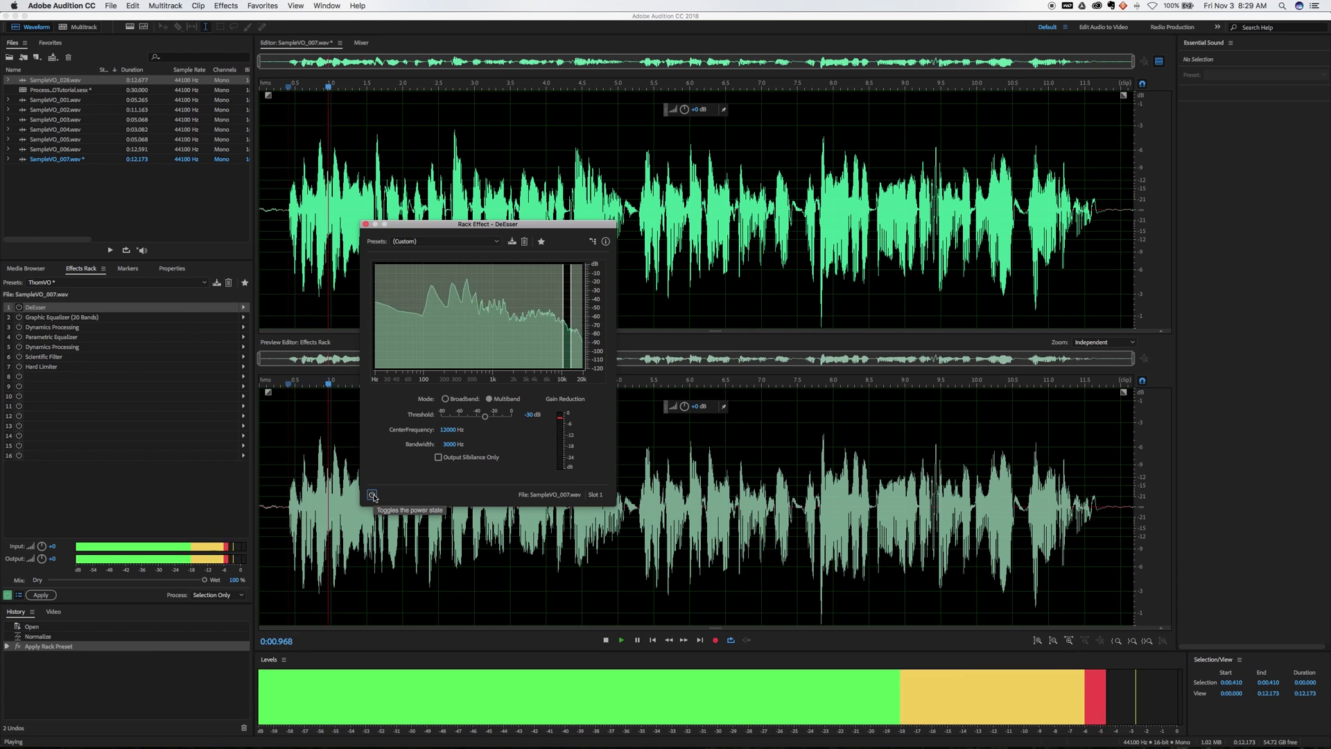
left_click(372, 493)
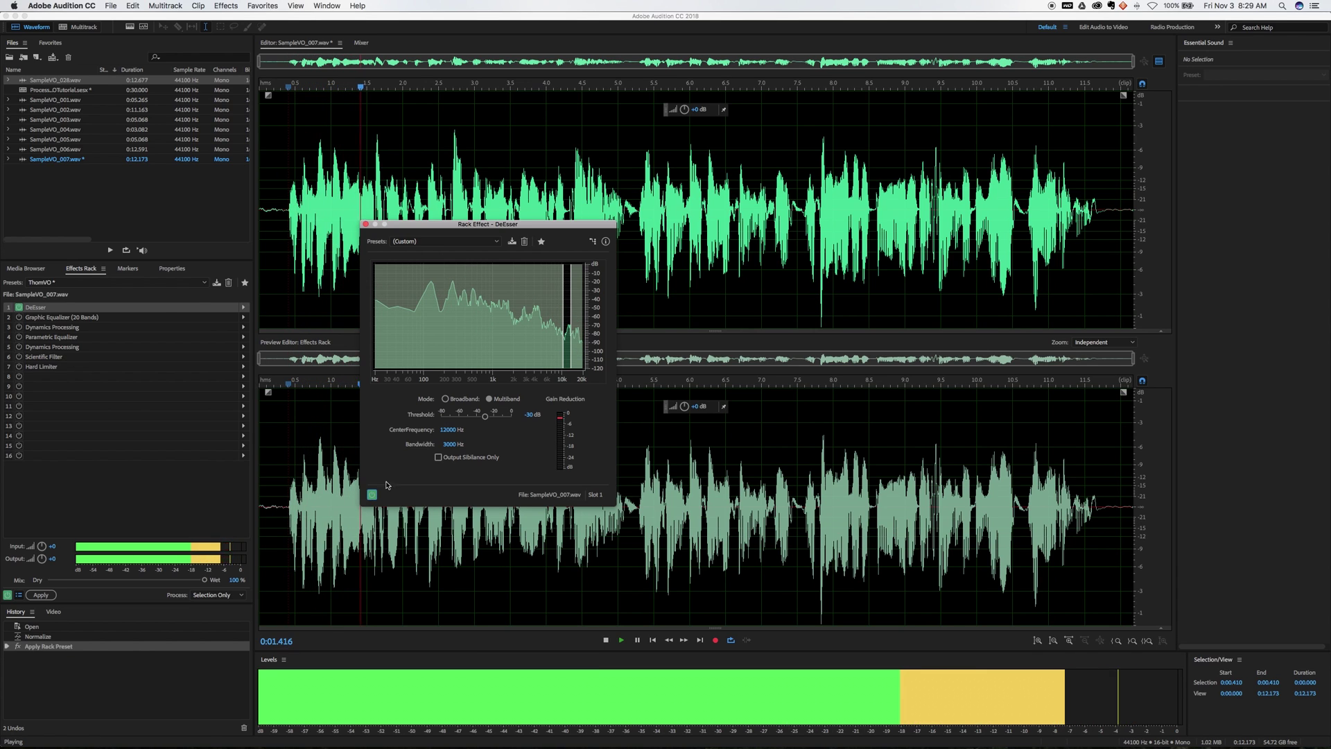
key("space")
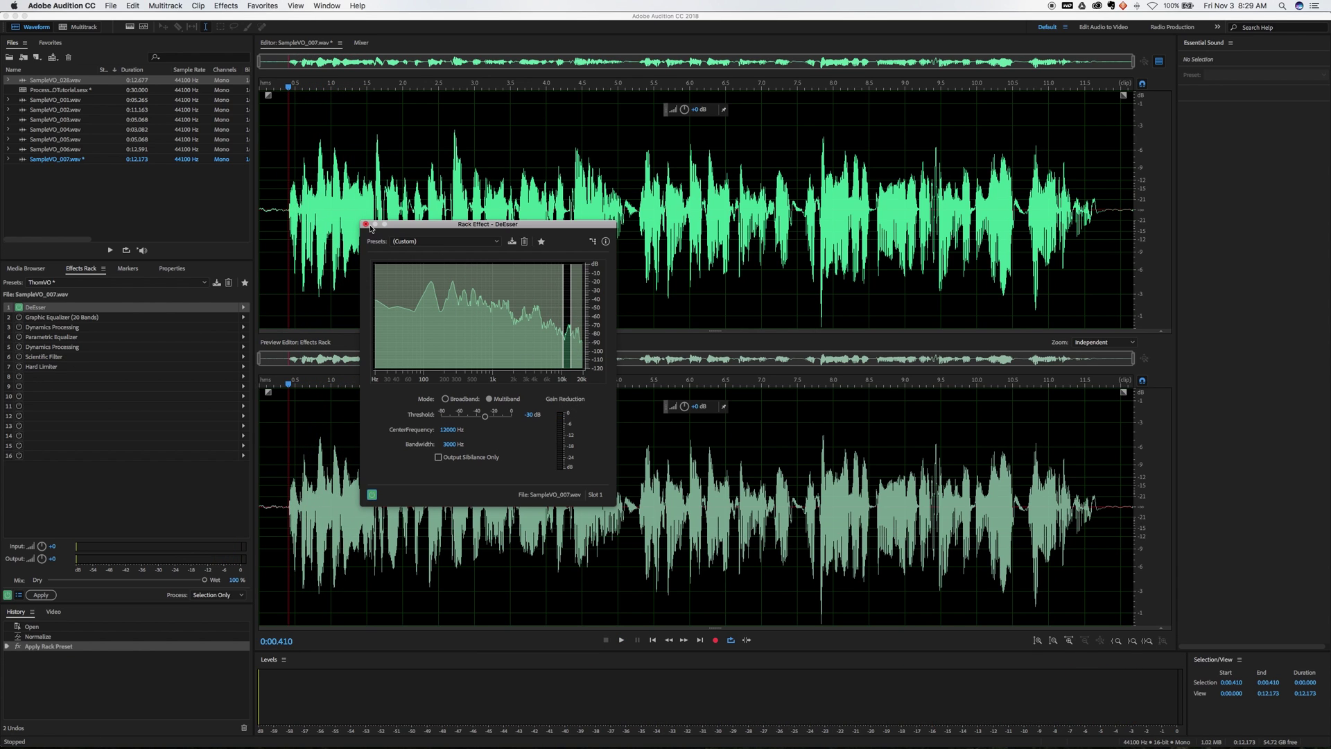
left_click(366, 225)
Step: Preview the Graphic Equalizer (20 Bands), switch it on in the rack, and close it
double_click(57, 318)
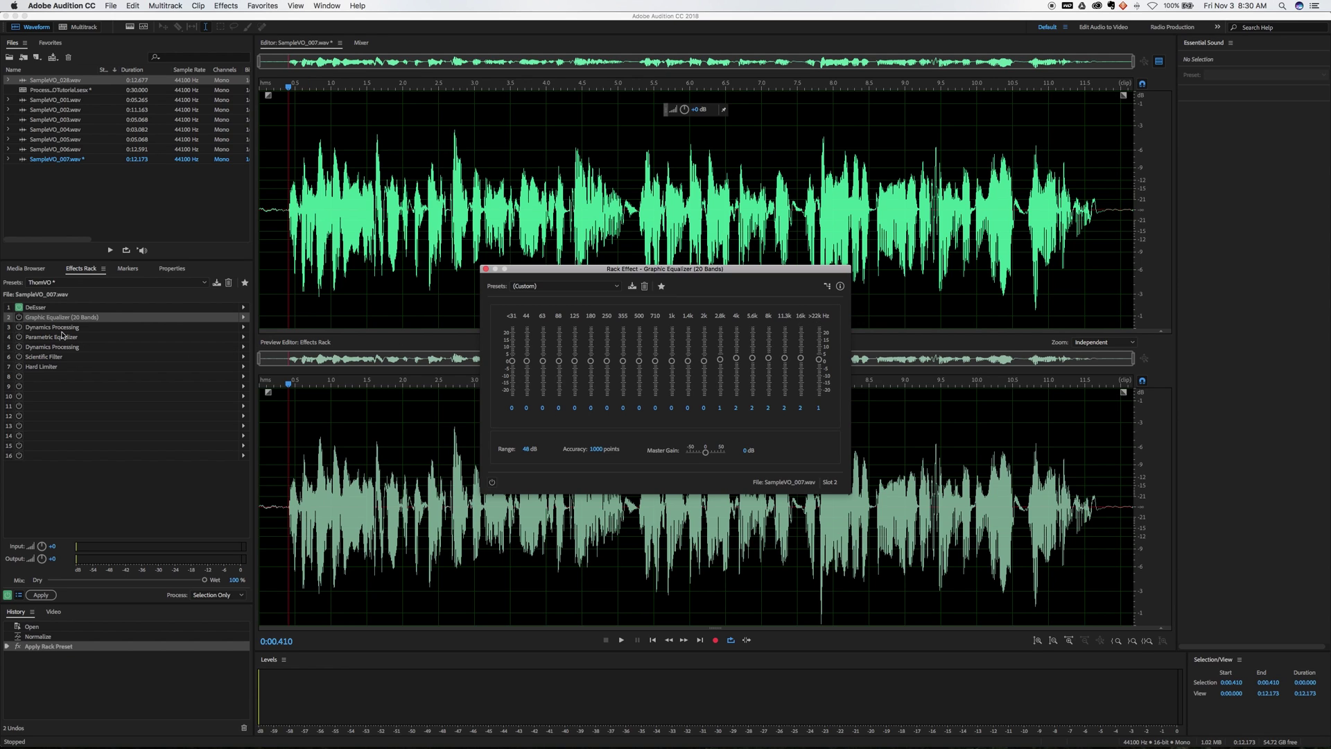
key("space")
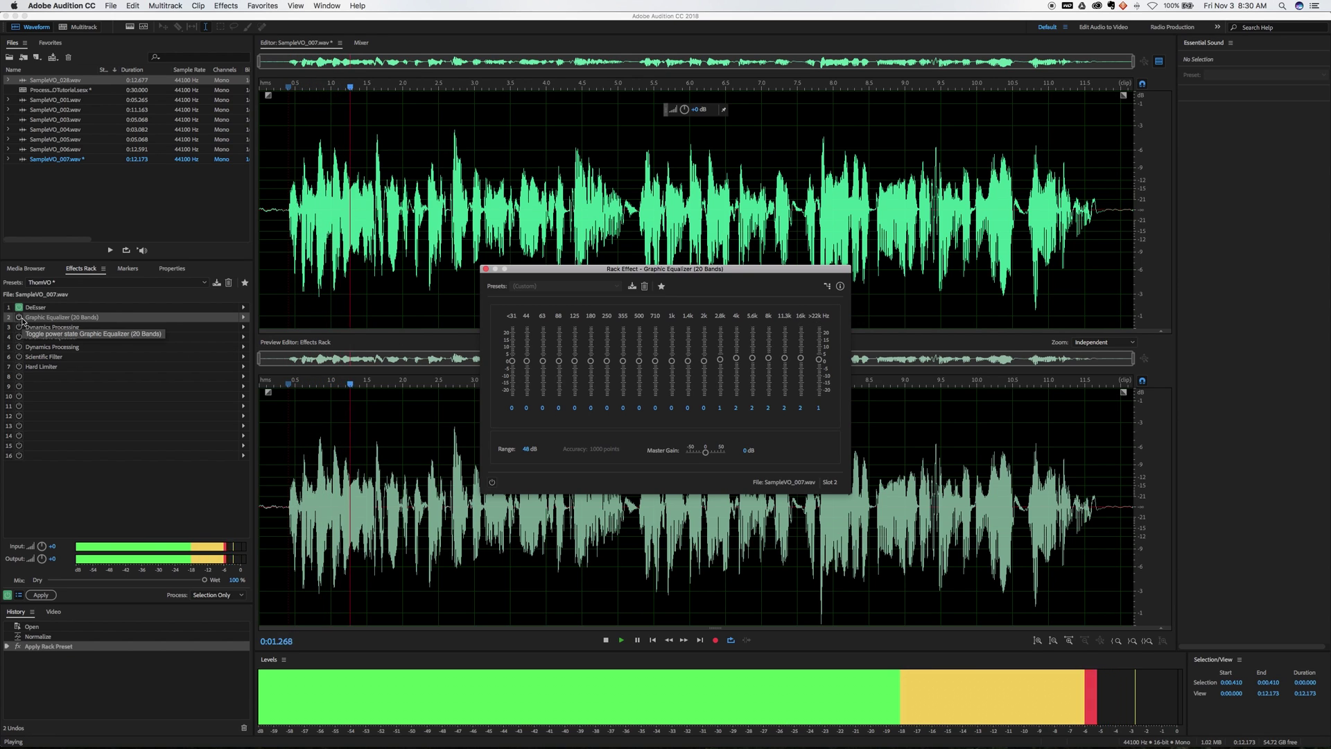
left_click(20, 317)
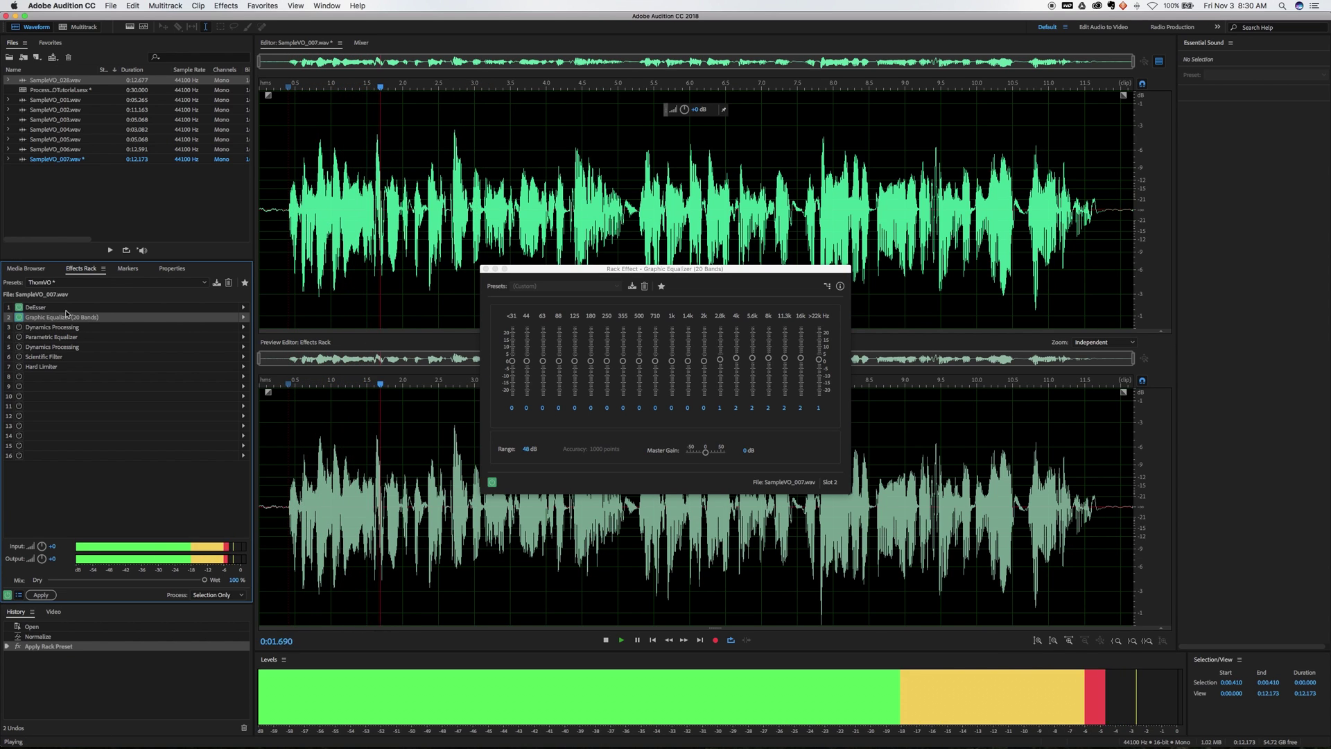
key("space")
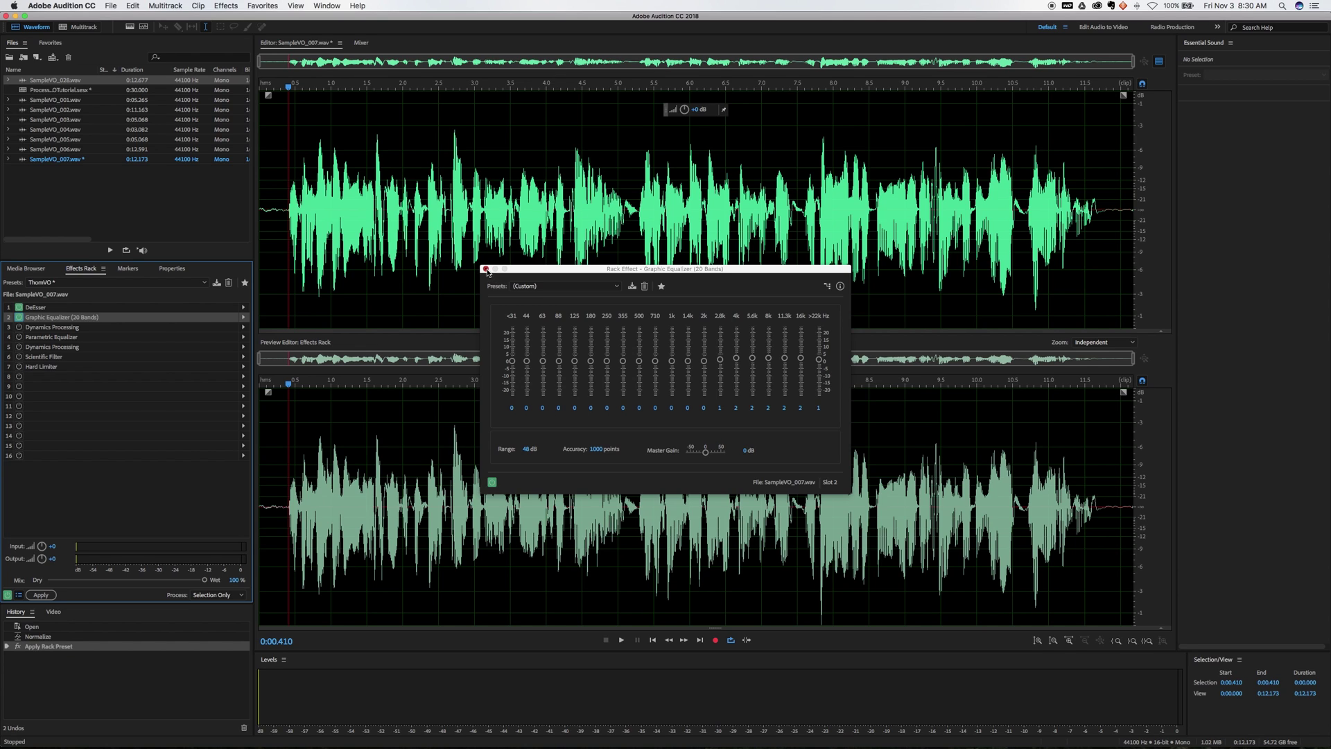
left_click(487, 269)
Step: Open Dynamics Processing, set Output Gain to 0 dB, and switch the effect on
double_click(42, 328)
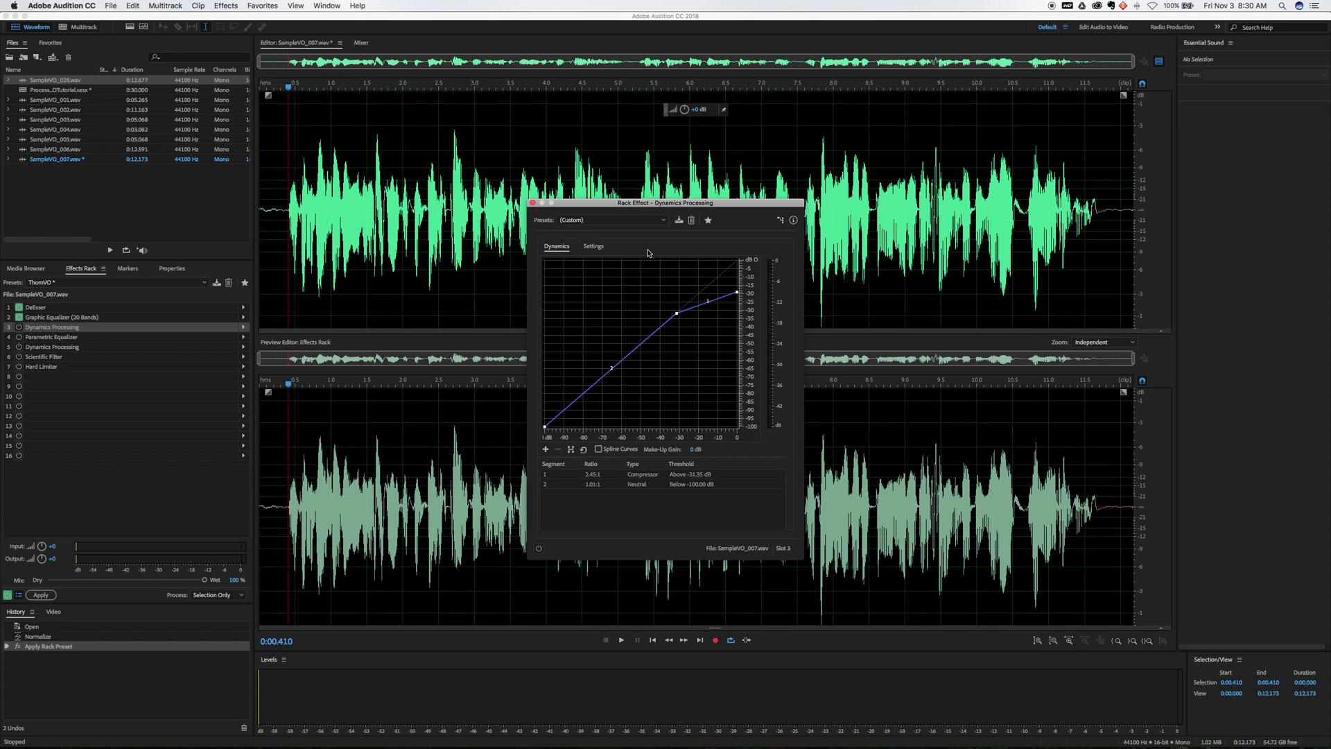
left_click(593, 246)
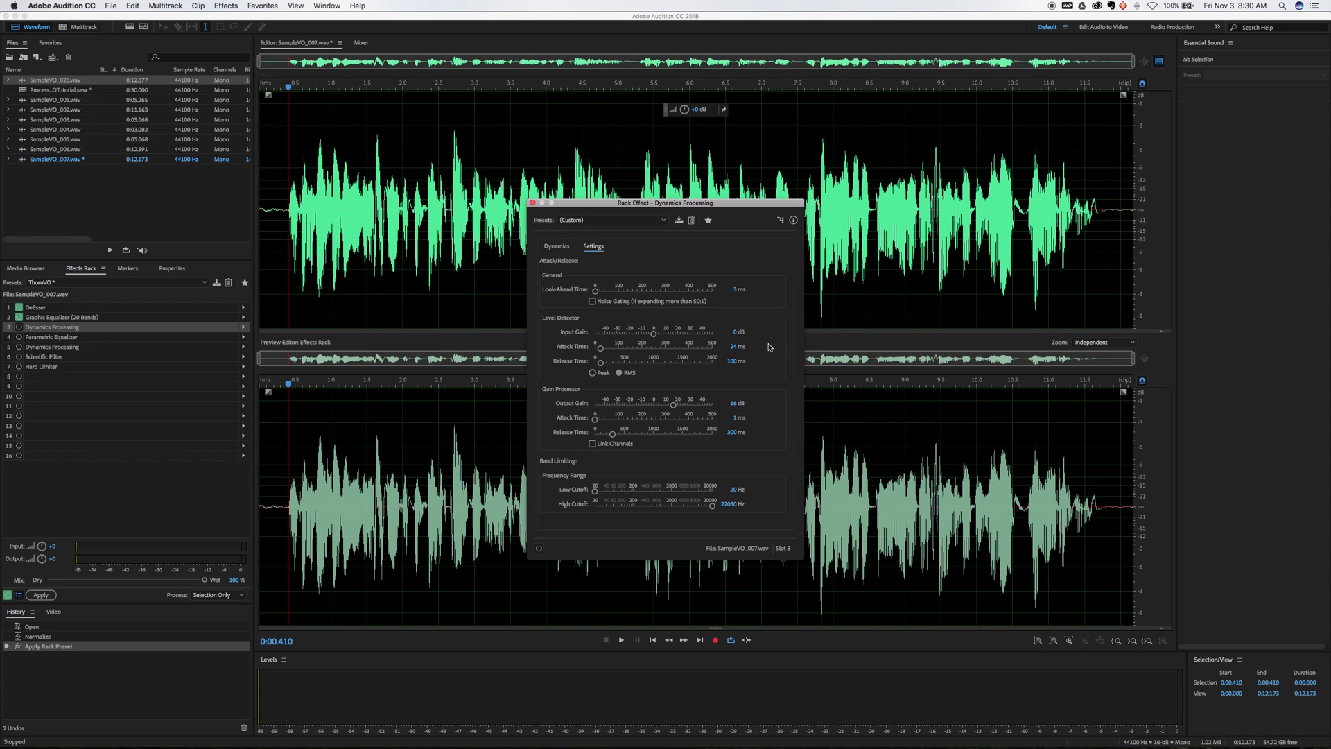
left_click(736, 404)
type("0")
key("Return")
left_click(539, 547)
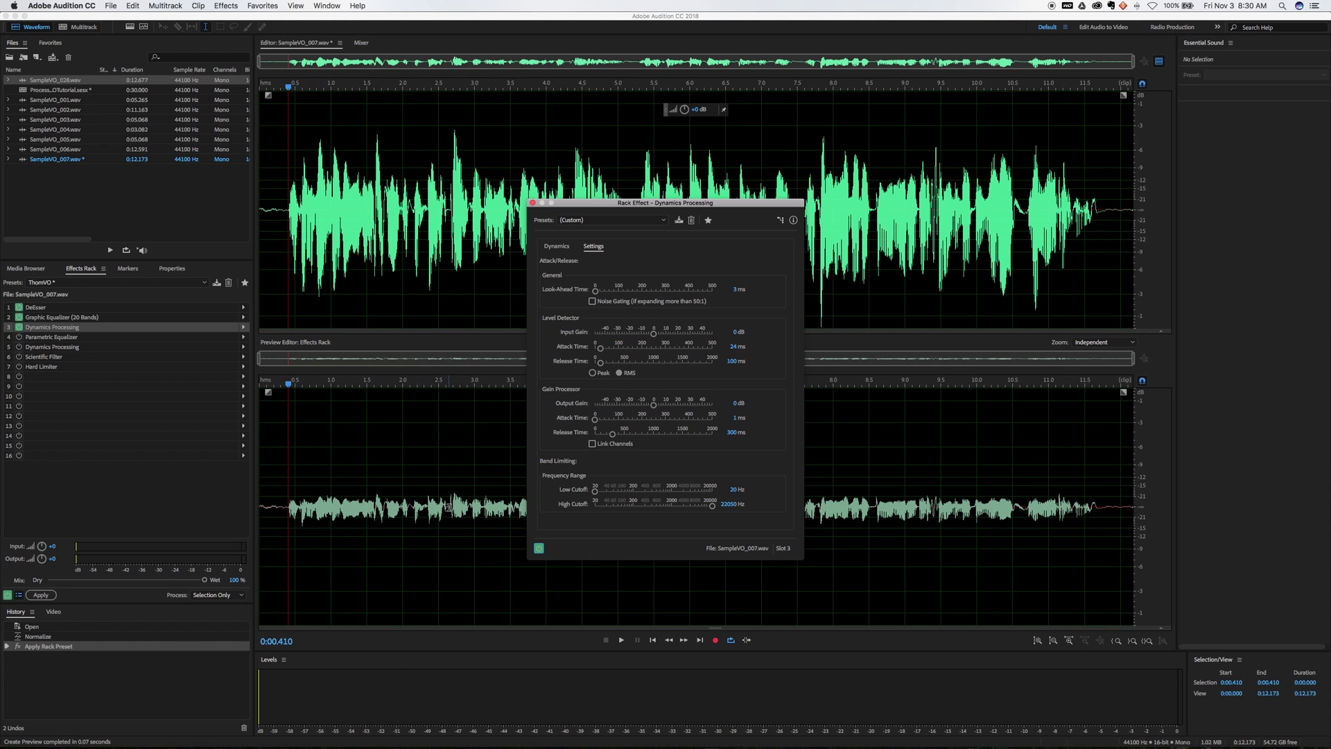
Step: Raise Output Gain to 16 dB, compare compressed versus bypassed playback, and view the curve
left_click(739, 404)
type("16")
key("Return")
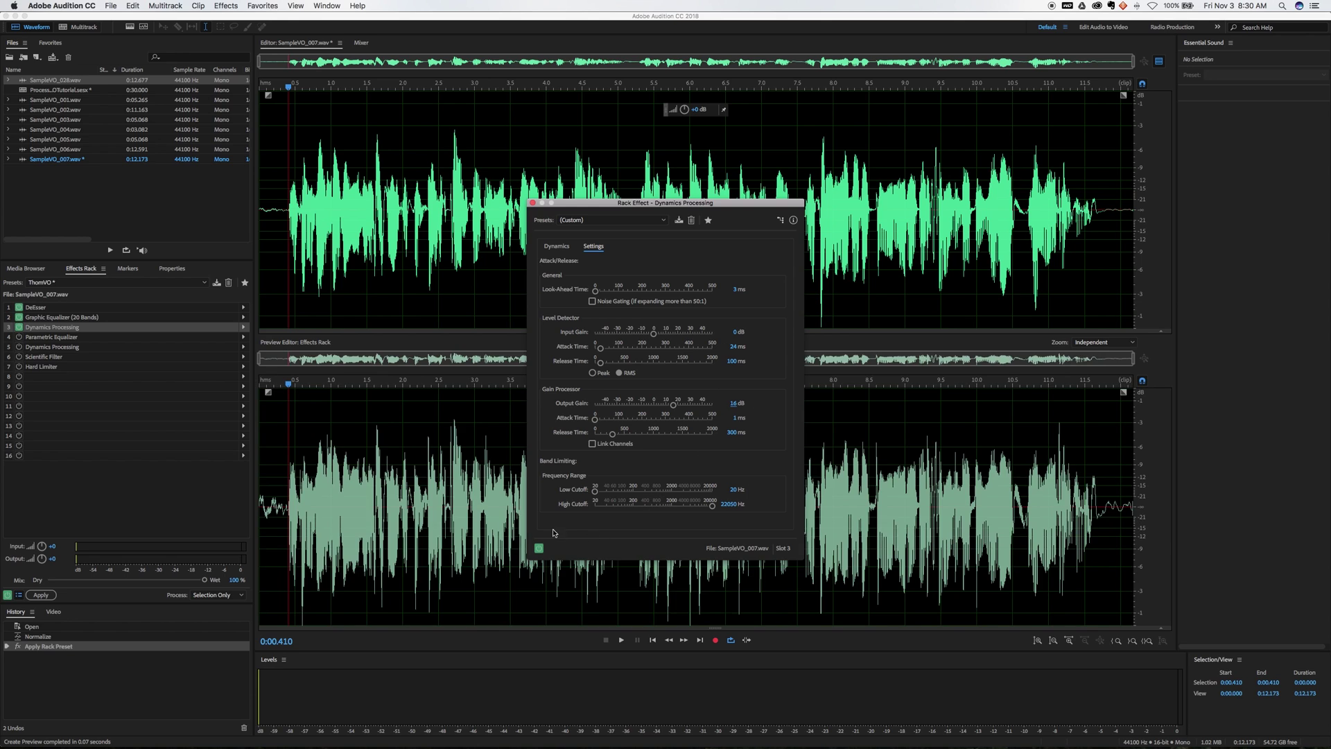
left_click(539, 548)
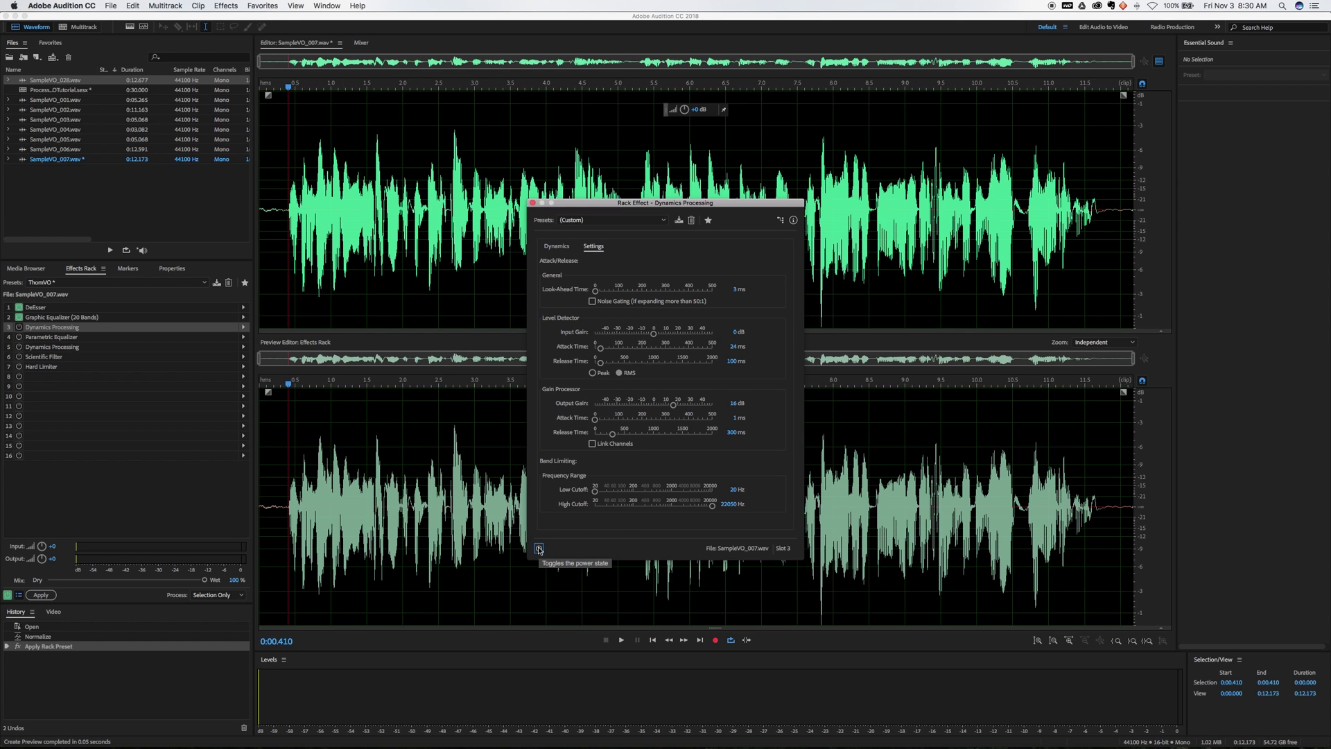
key("space")
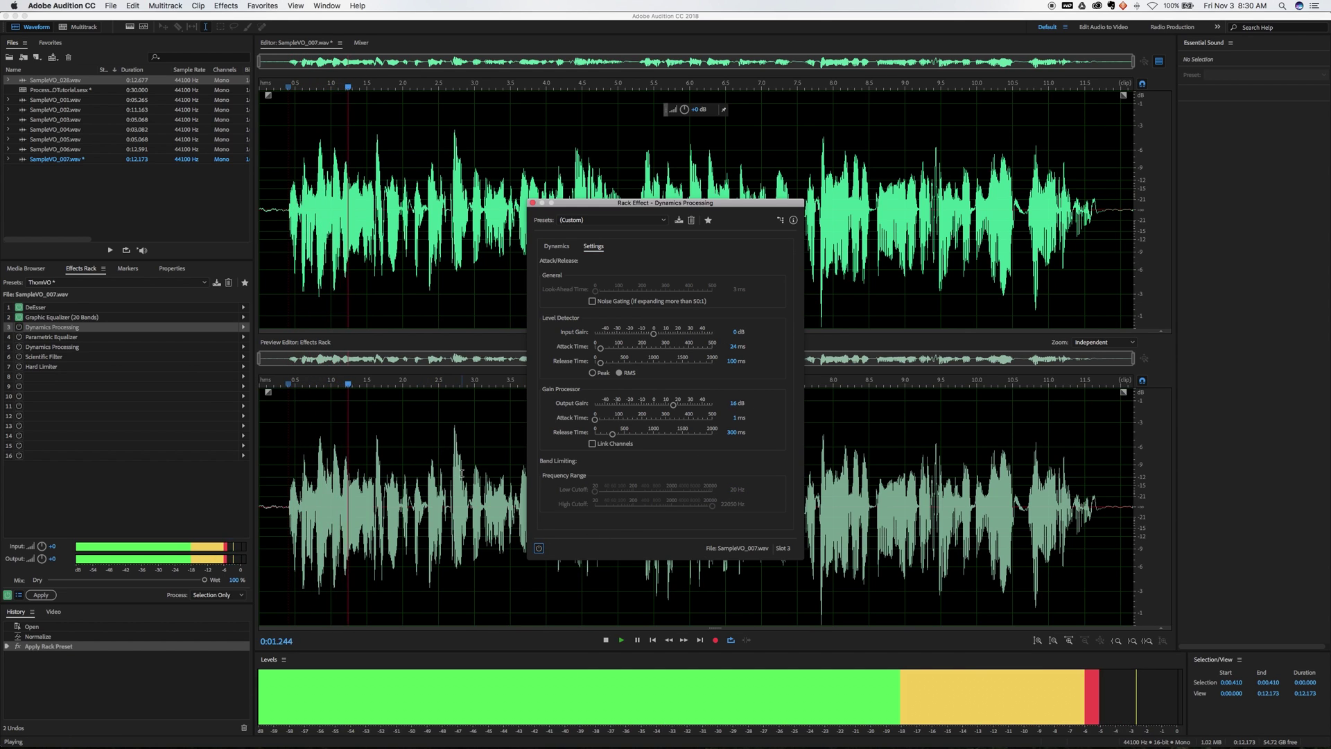
key("space")
left_click(539, 549)
key("space")
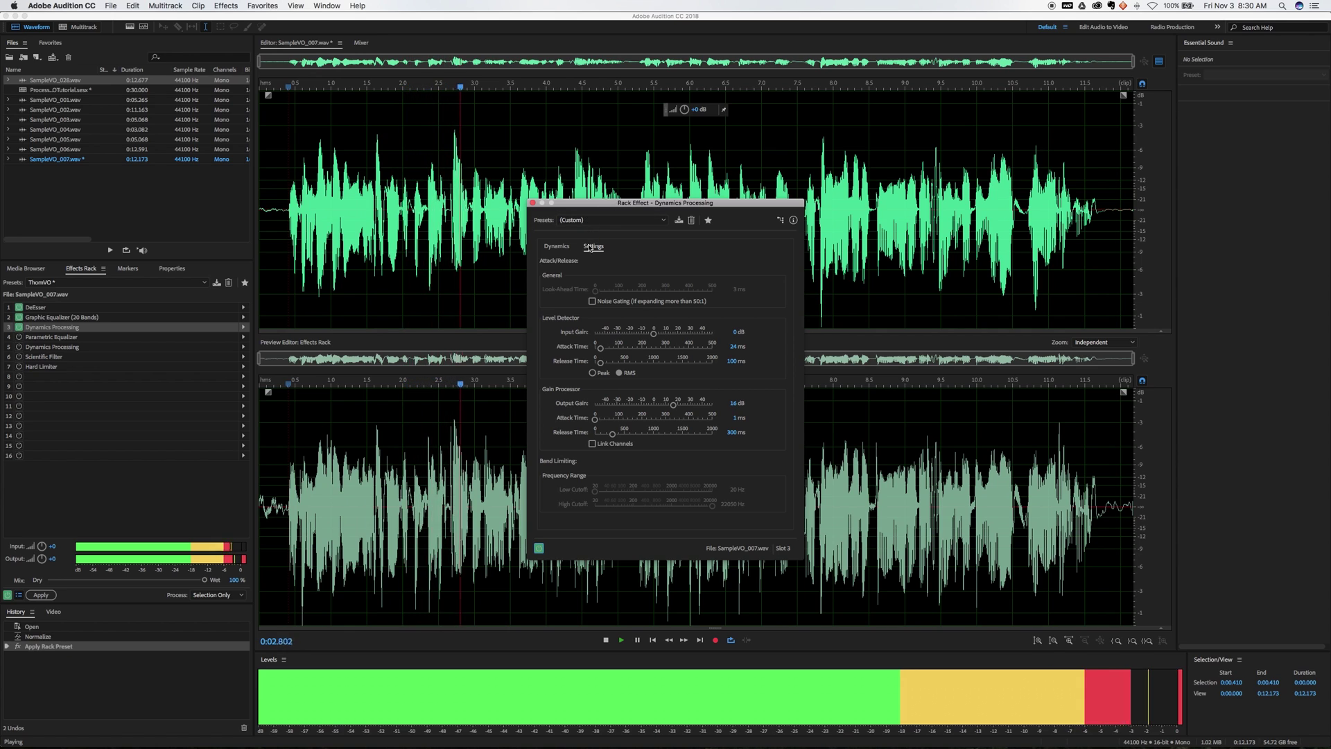
key("space")
left_click(557, 246)
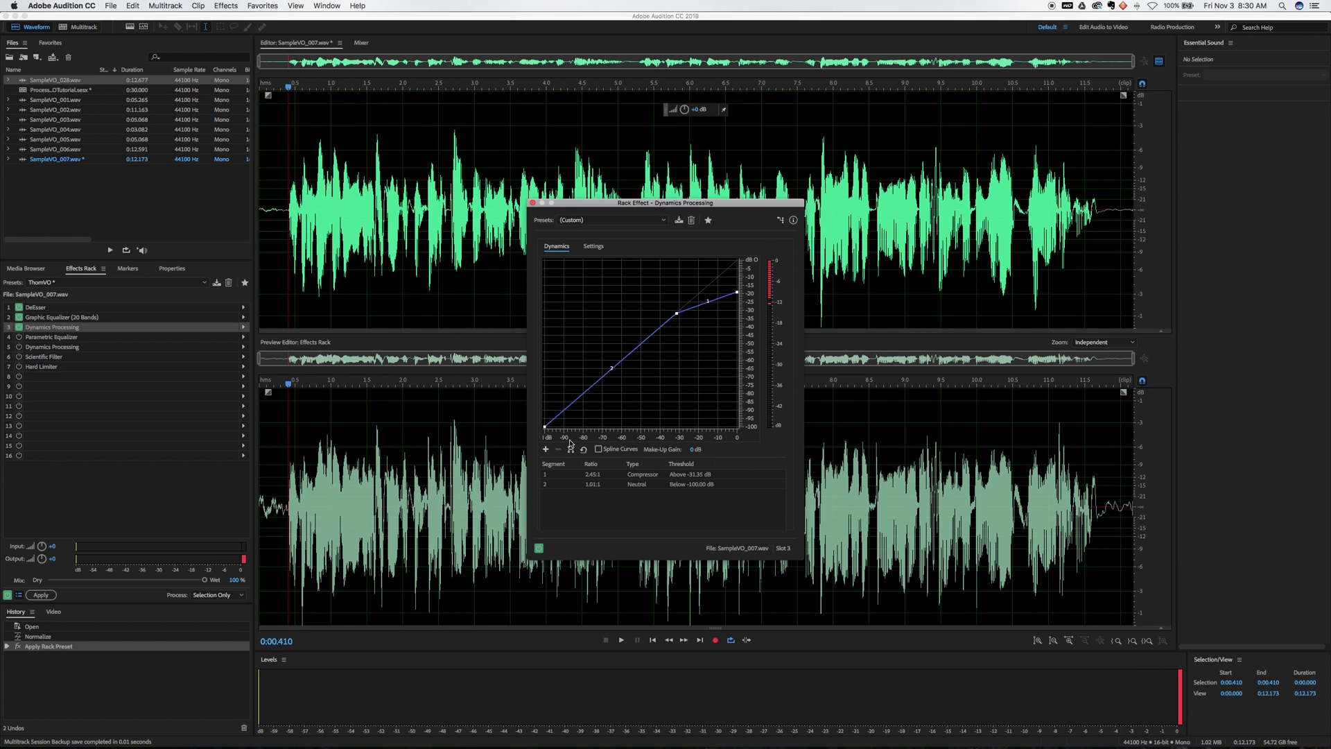
Step: Preview the compression, then try Output Gain values of 14 dB and 15 dB
key("space")
key("space")
left_click(591, 246)
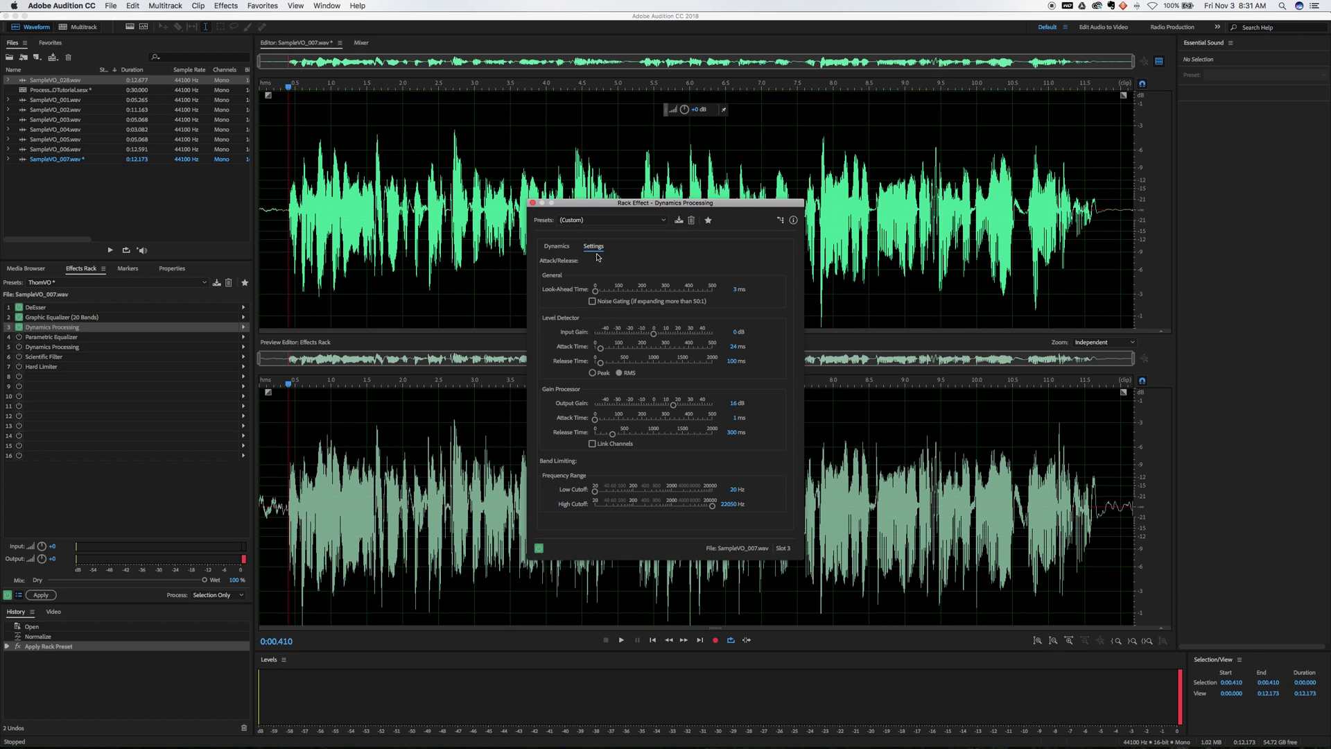
left_click(729, 402)
type("14")
key("Return")
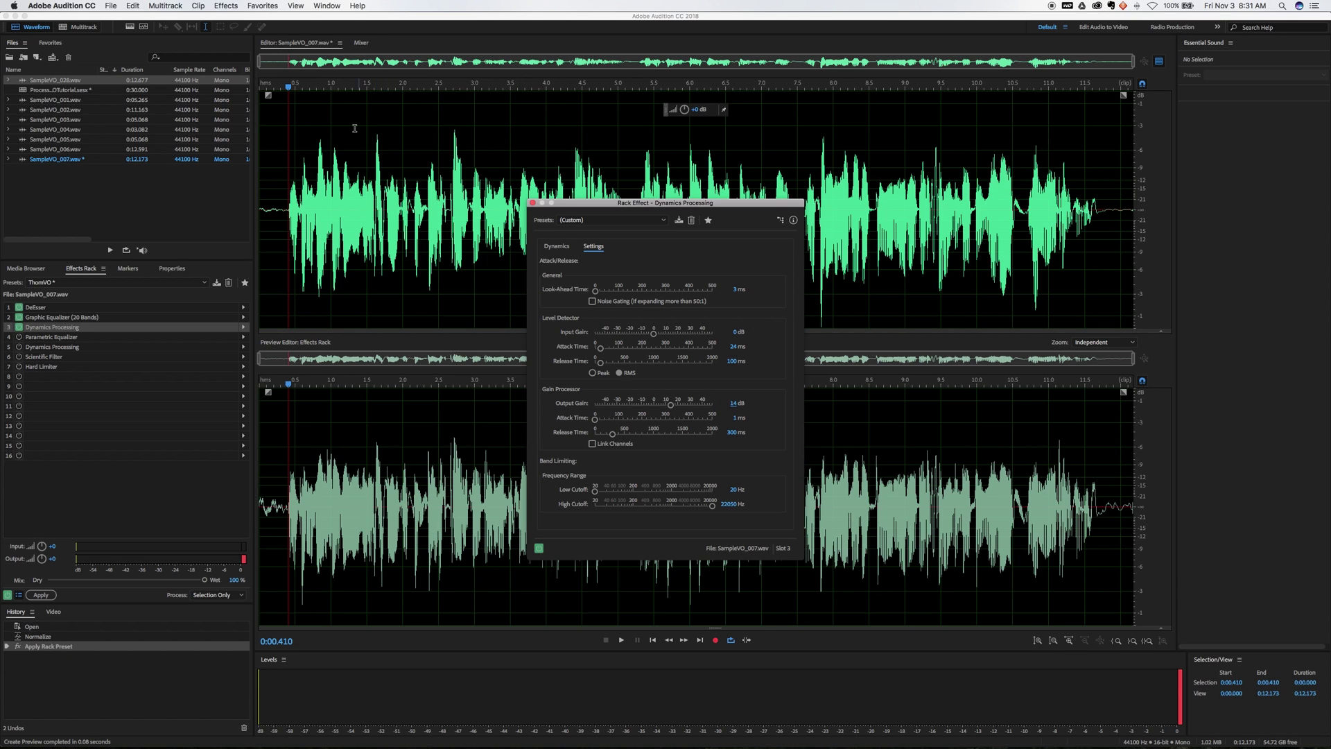
left_click(732, 403)
type("15")
key("Return")
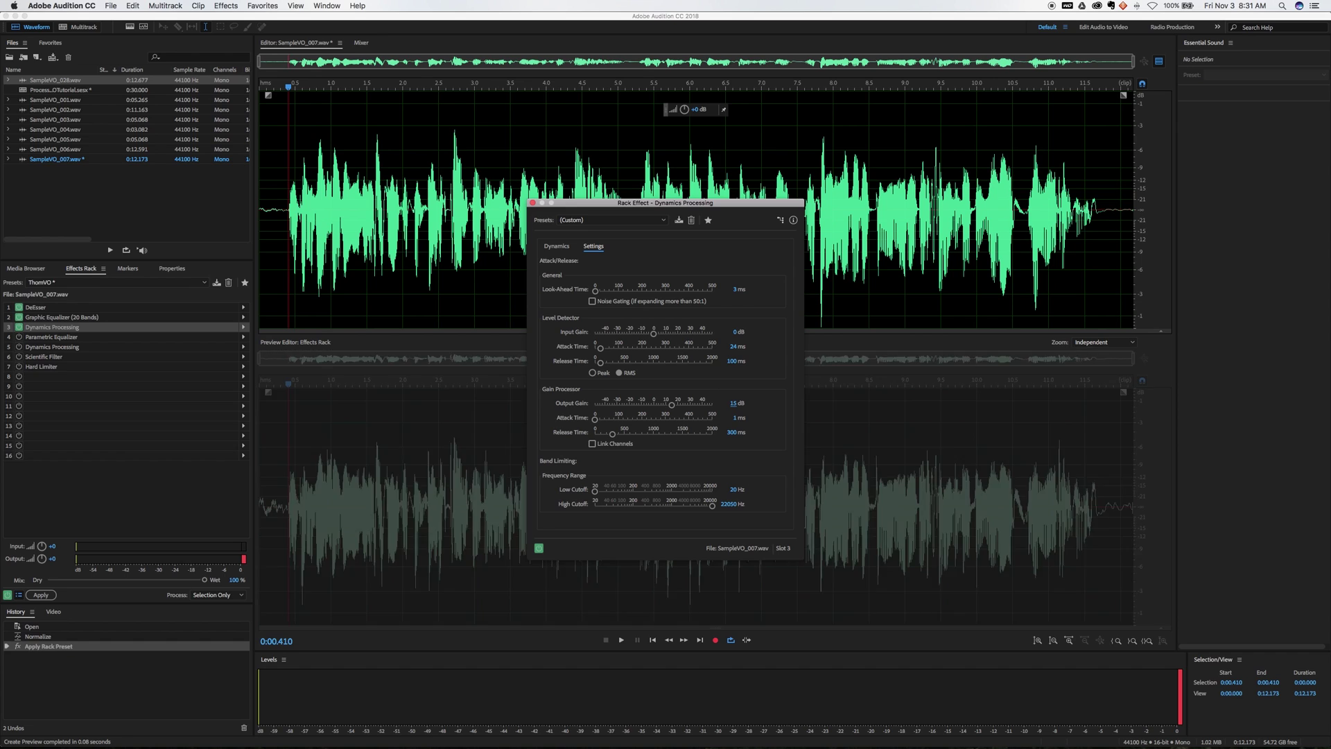
Step: Preview again, try a 20 dB Output Gain, and close the Dynamics Processing window
key("space")
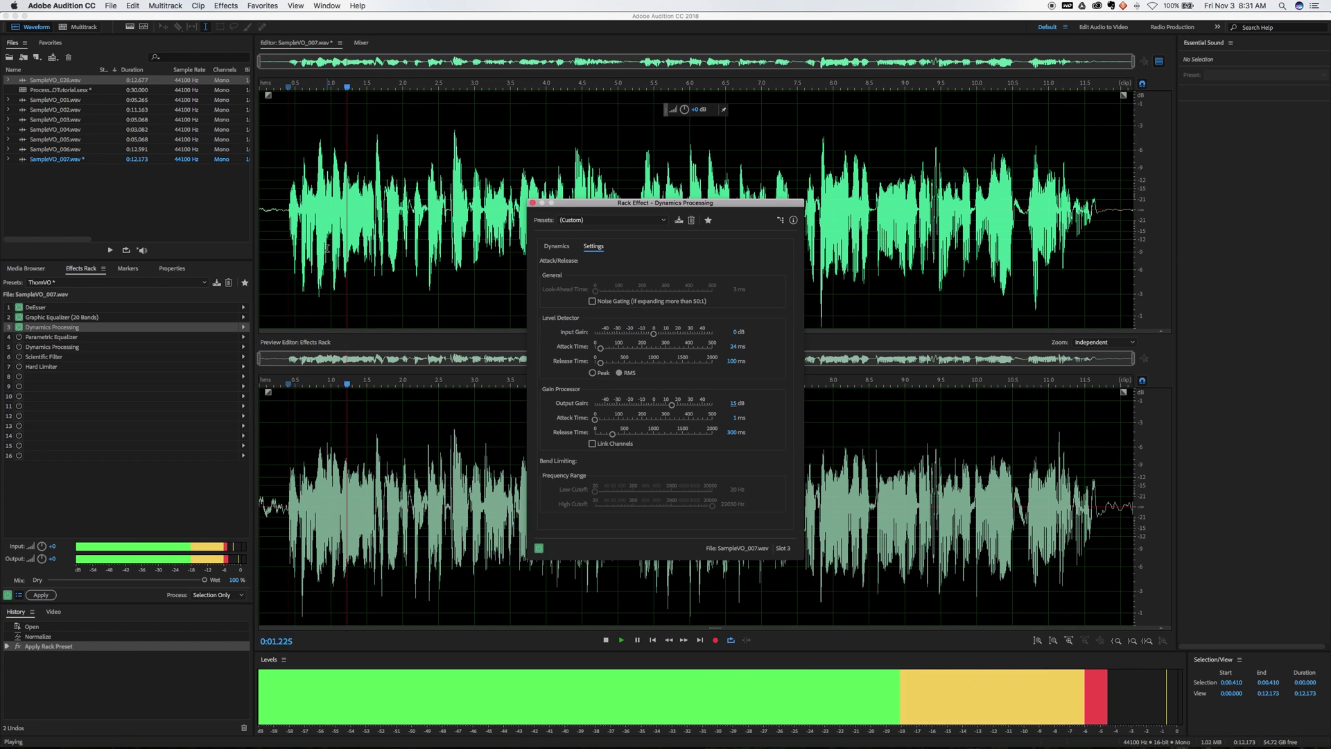
key("space")
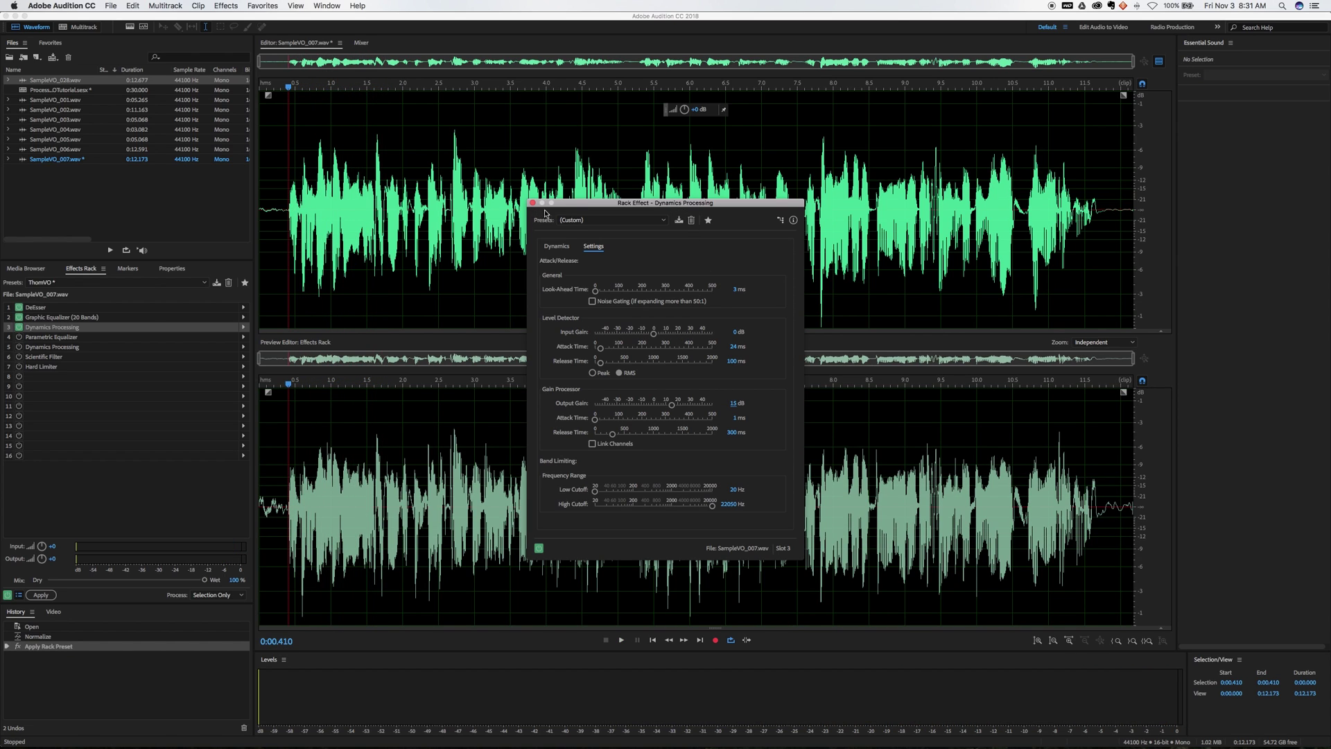
left_click(735, 404)
type("20")
key("Return")
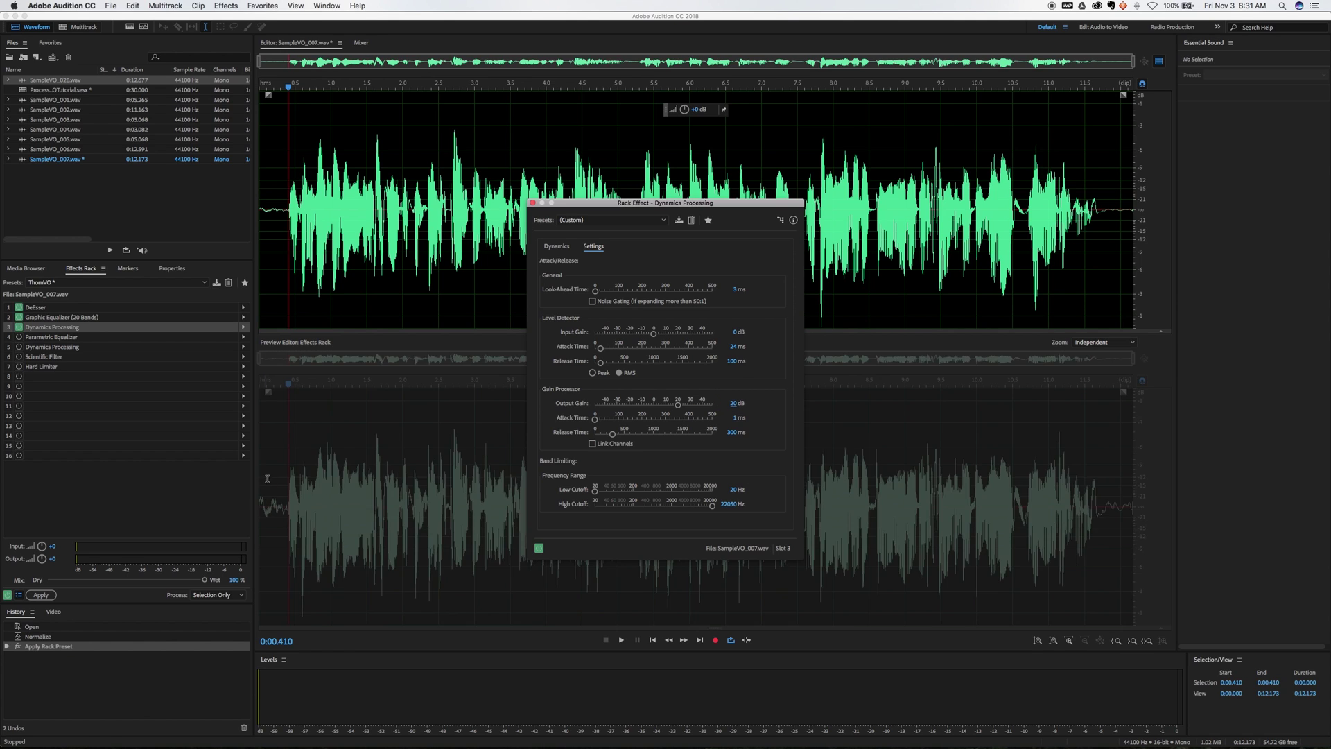
left_click(732, 404)
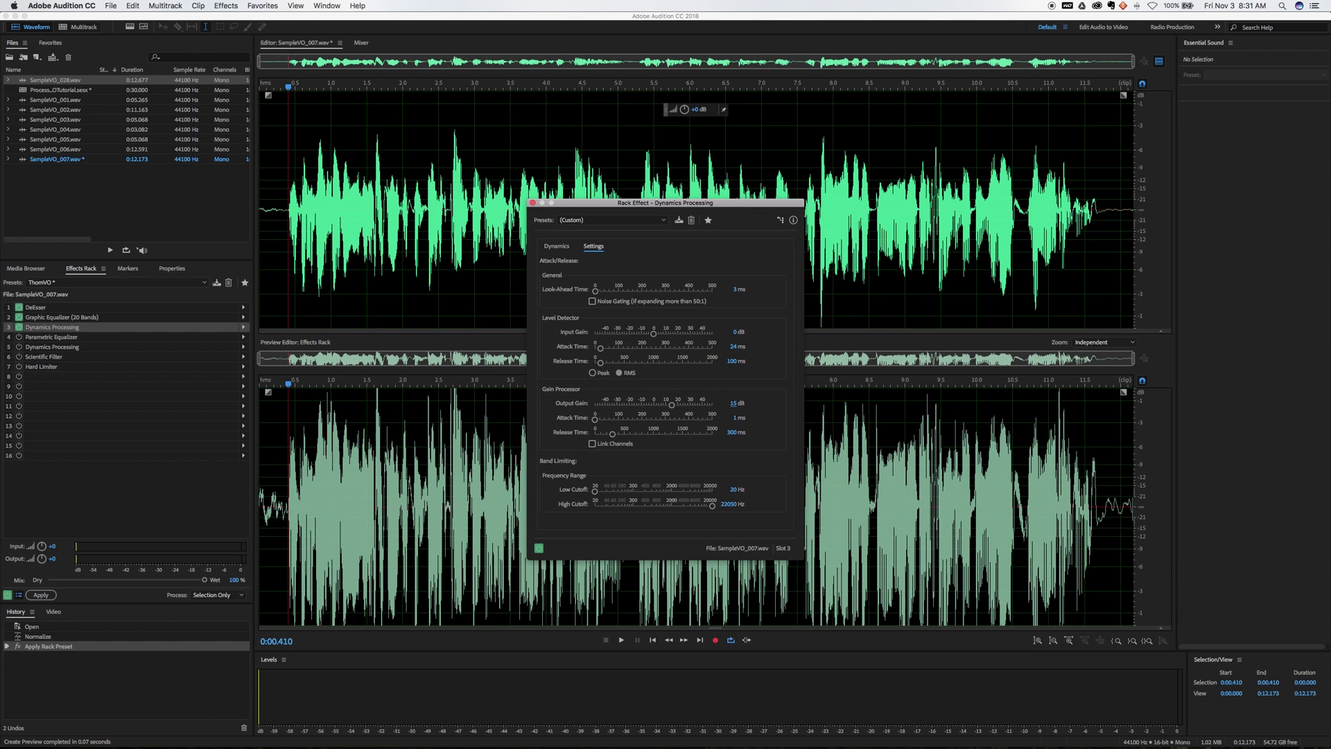
left_click(532, 202)
Step: Open the Parametric Equalizer, preview the voiceover, and switch the effect on
left_click(40, 339)
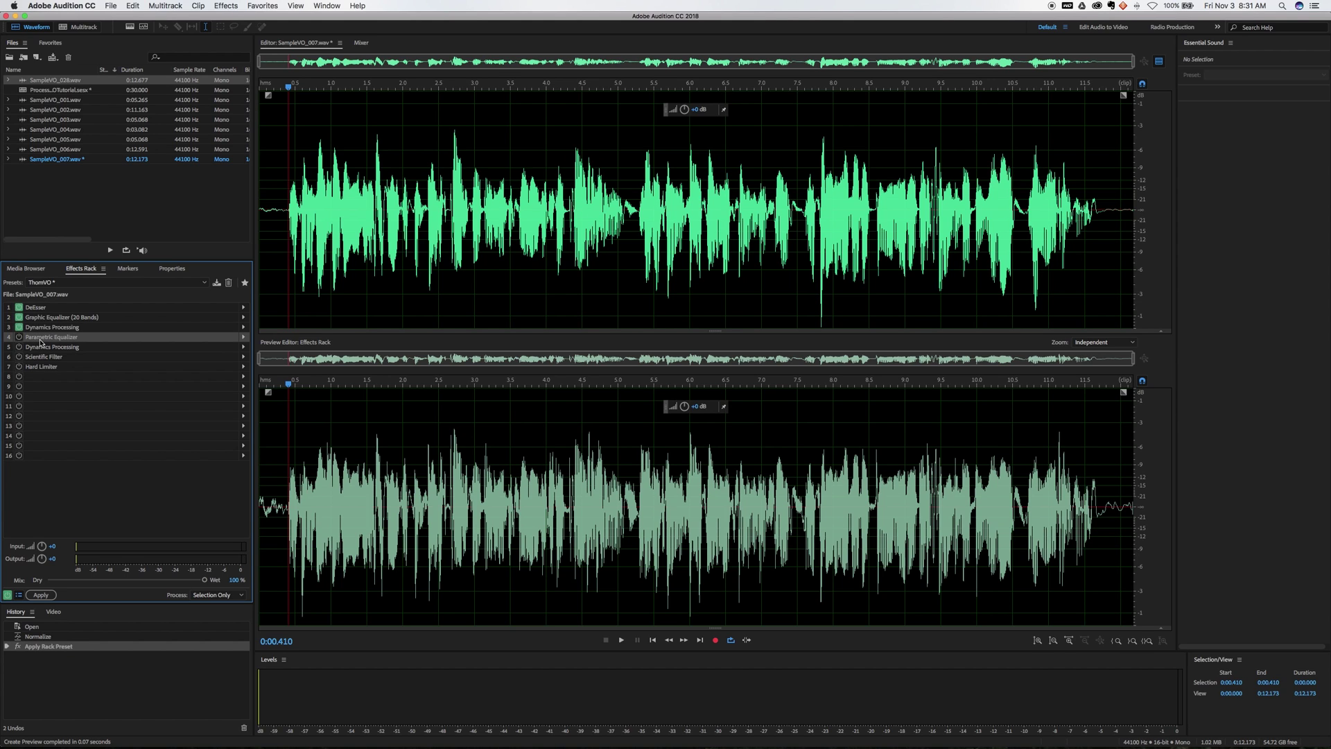
double_click(40, 339)
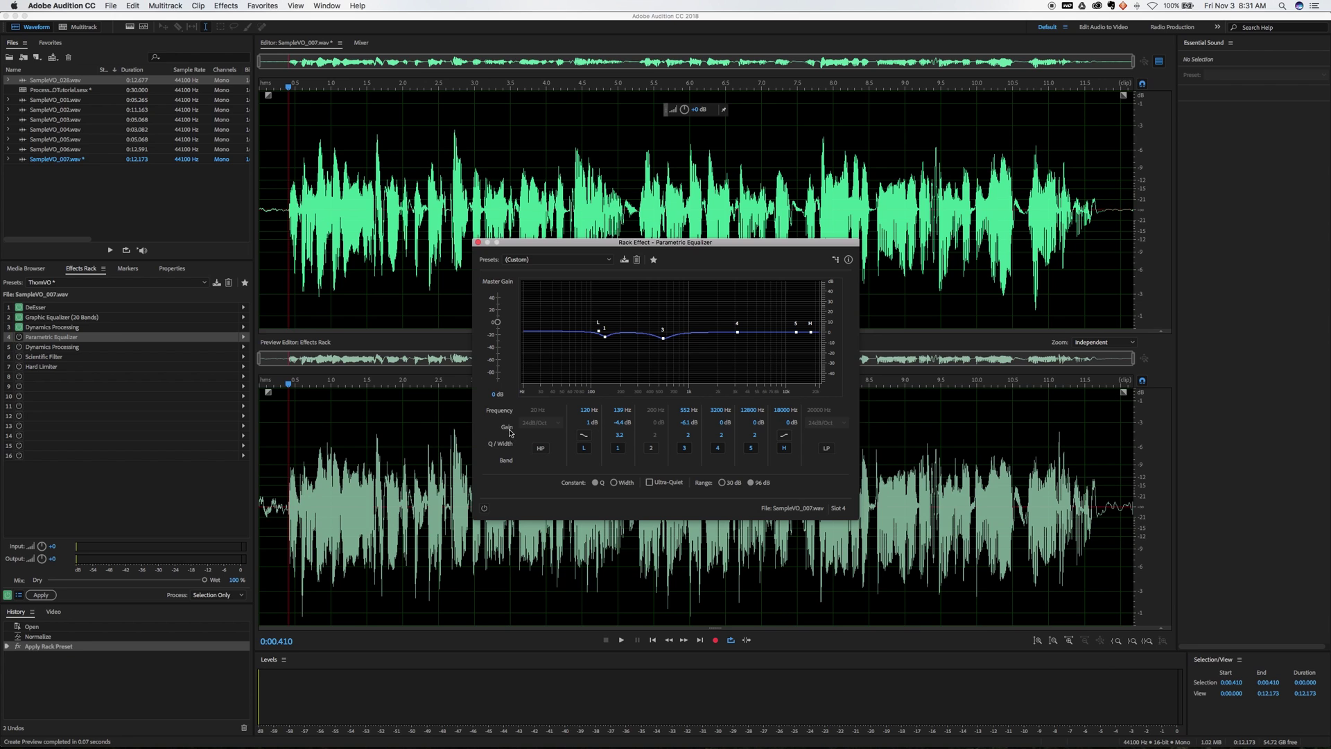
key("space")
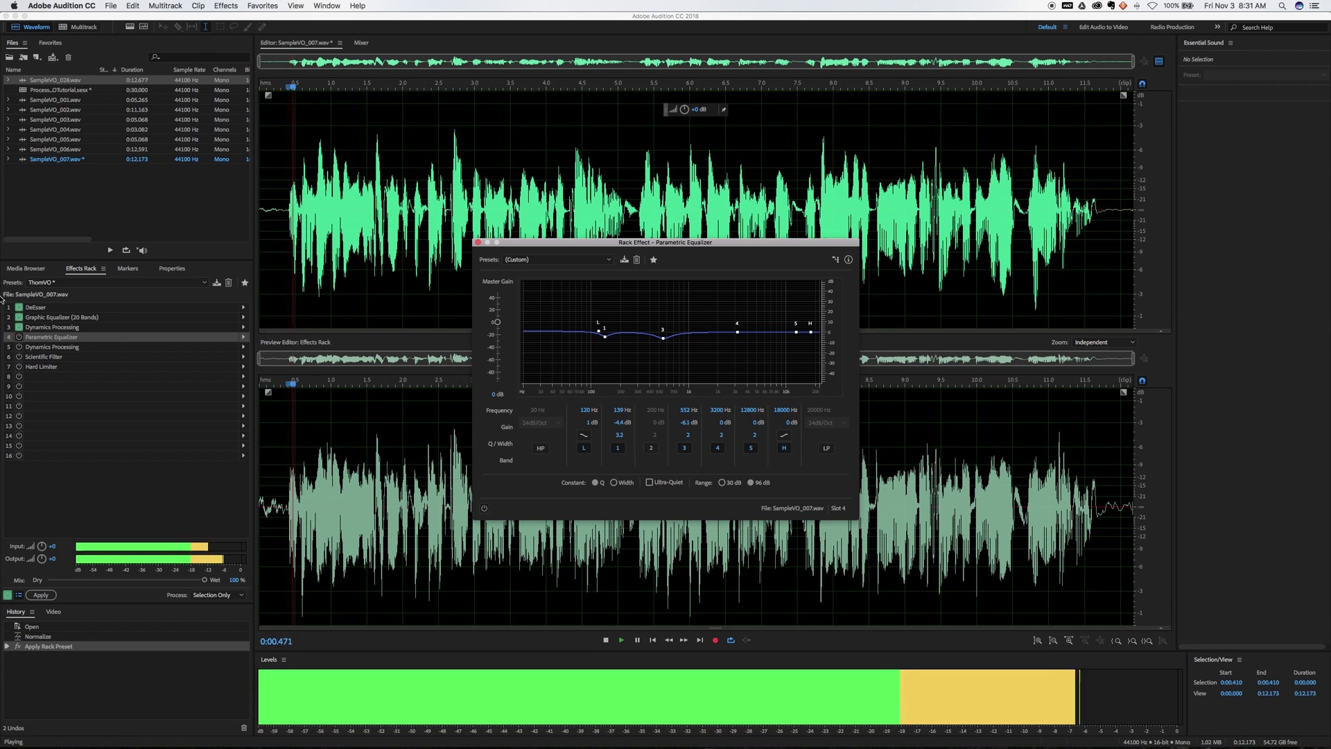
key("space")
left_click(485, 508)
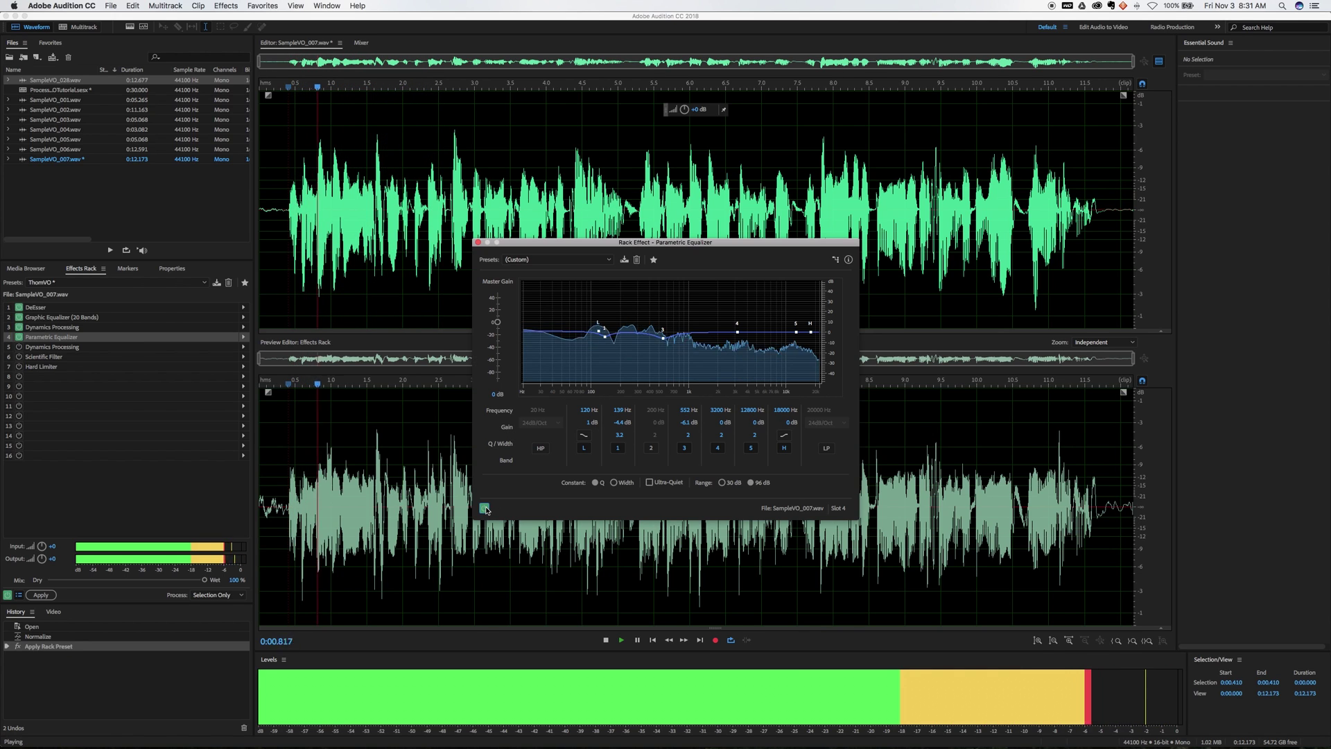
key("space")
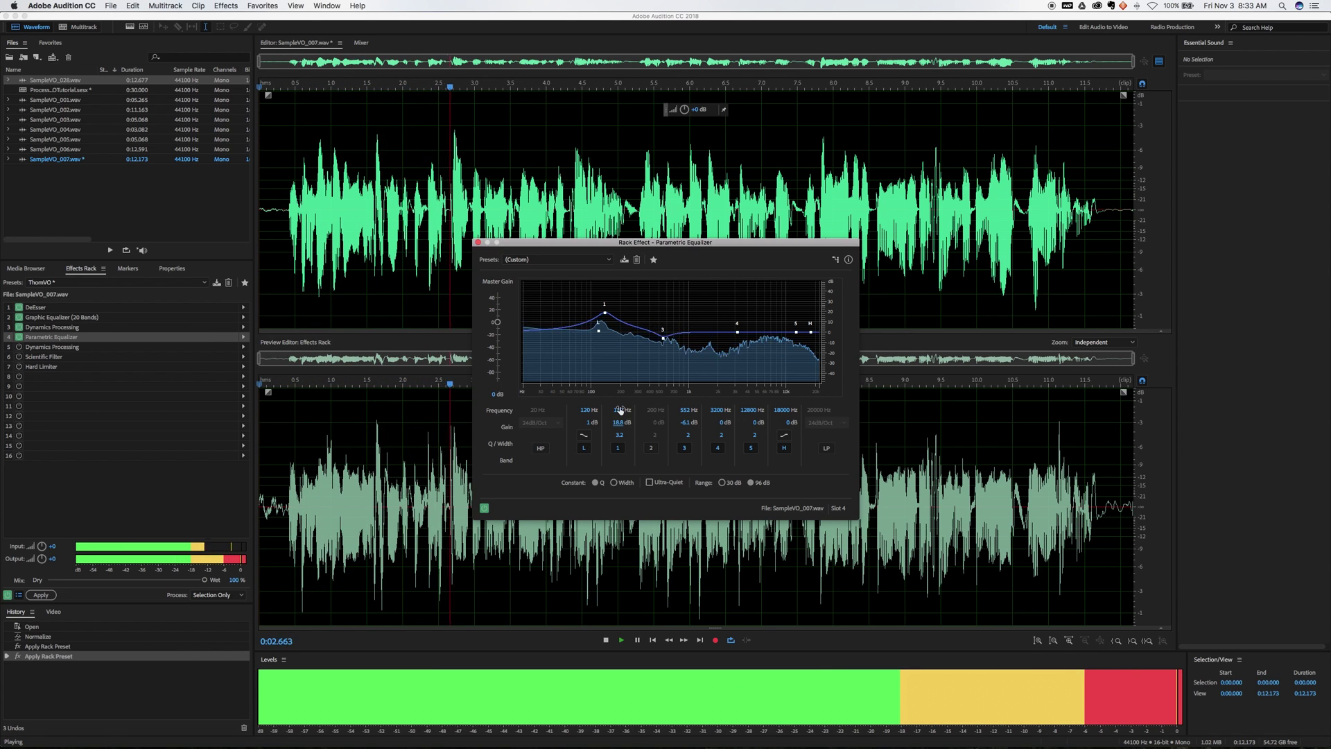
Step: Move band 1 to 132 Hz with a -5 dB gain
left_click_drag(620, 410, 618, 421)
key("space")
left_click(618, 422)
key("Return")
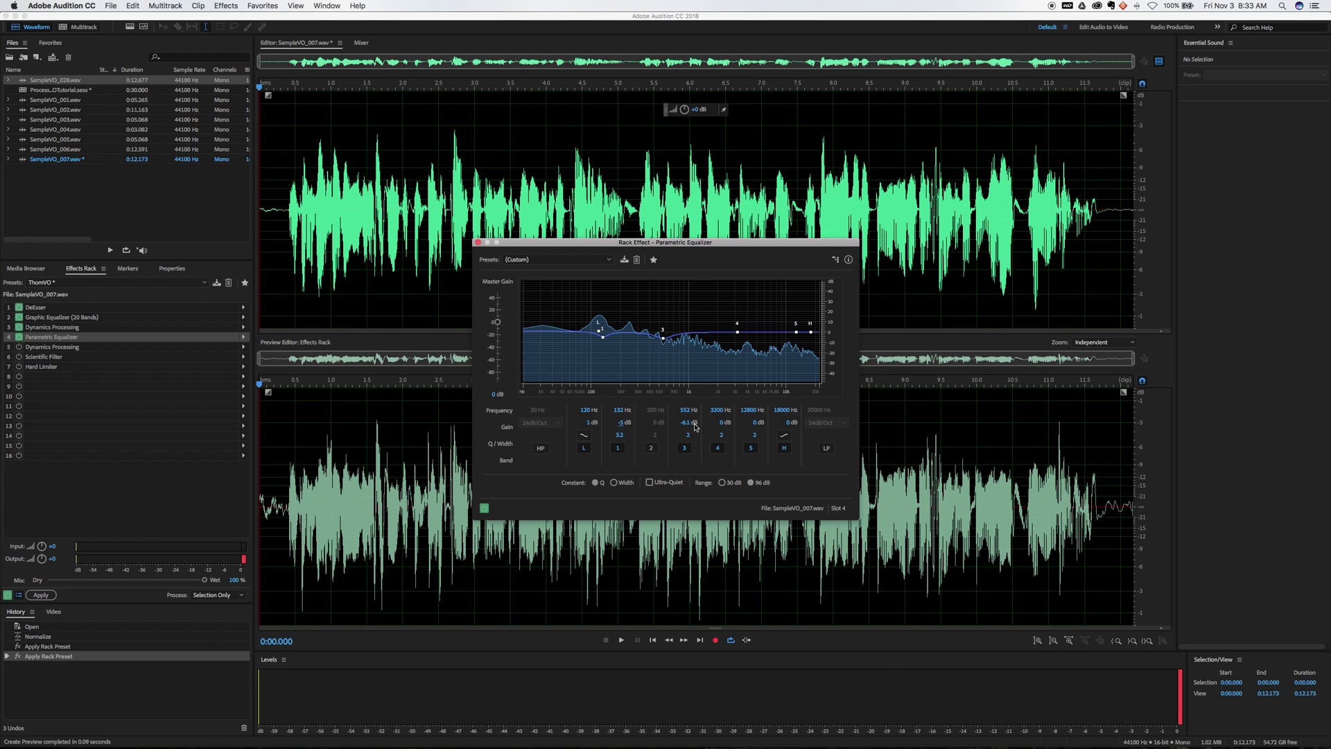
Step: Sweep a narrow band 3 boost up to 20.7 dB to find harsh frequencies
left_click_drag(694, 428, 829, 434)
key("space")
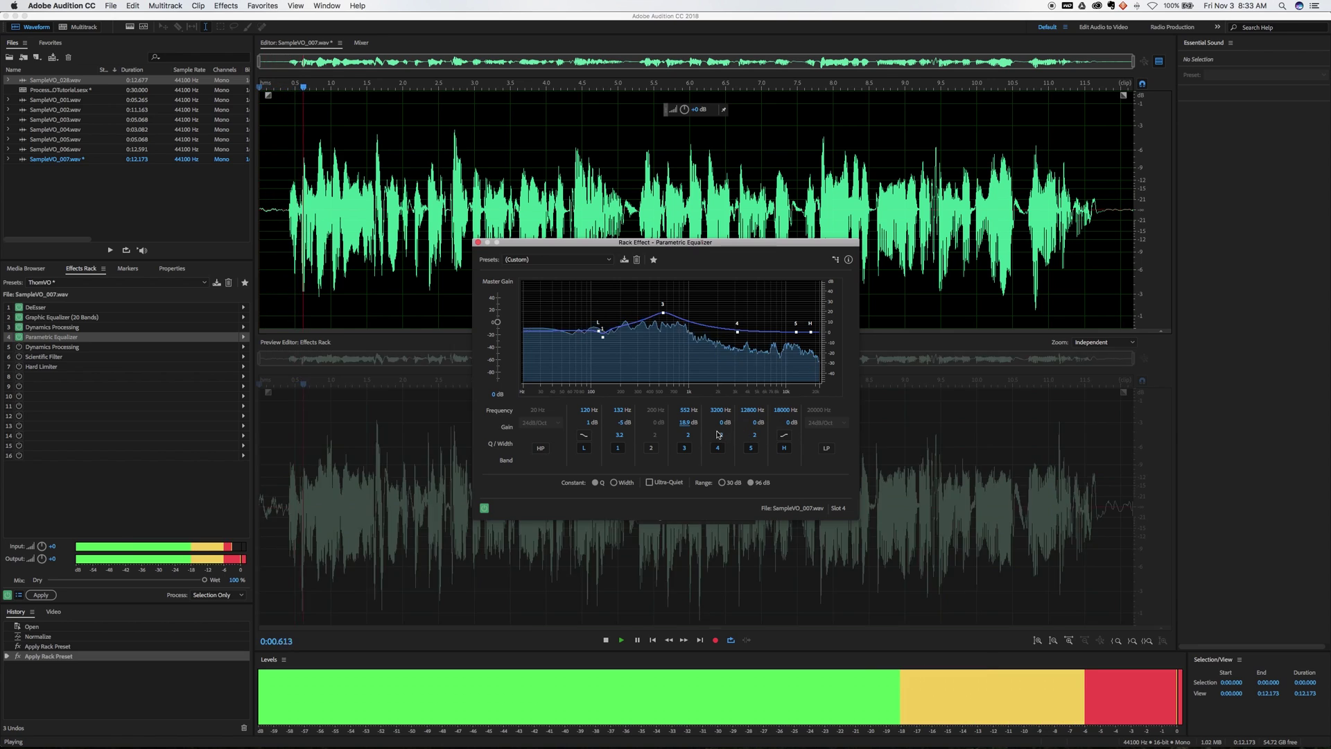
key("space")
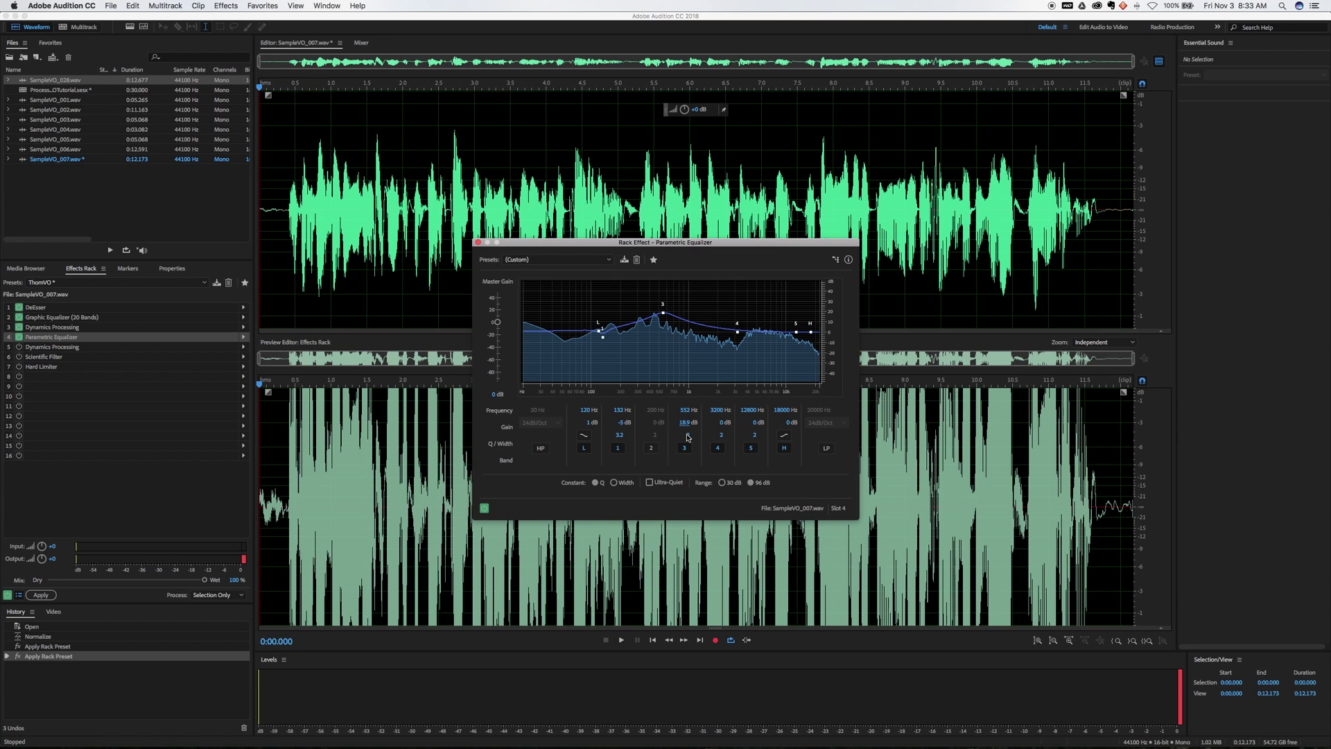
left_click_drag(689, 438, 805, 441)
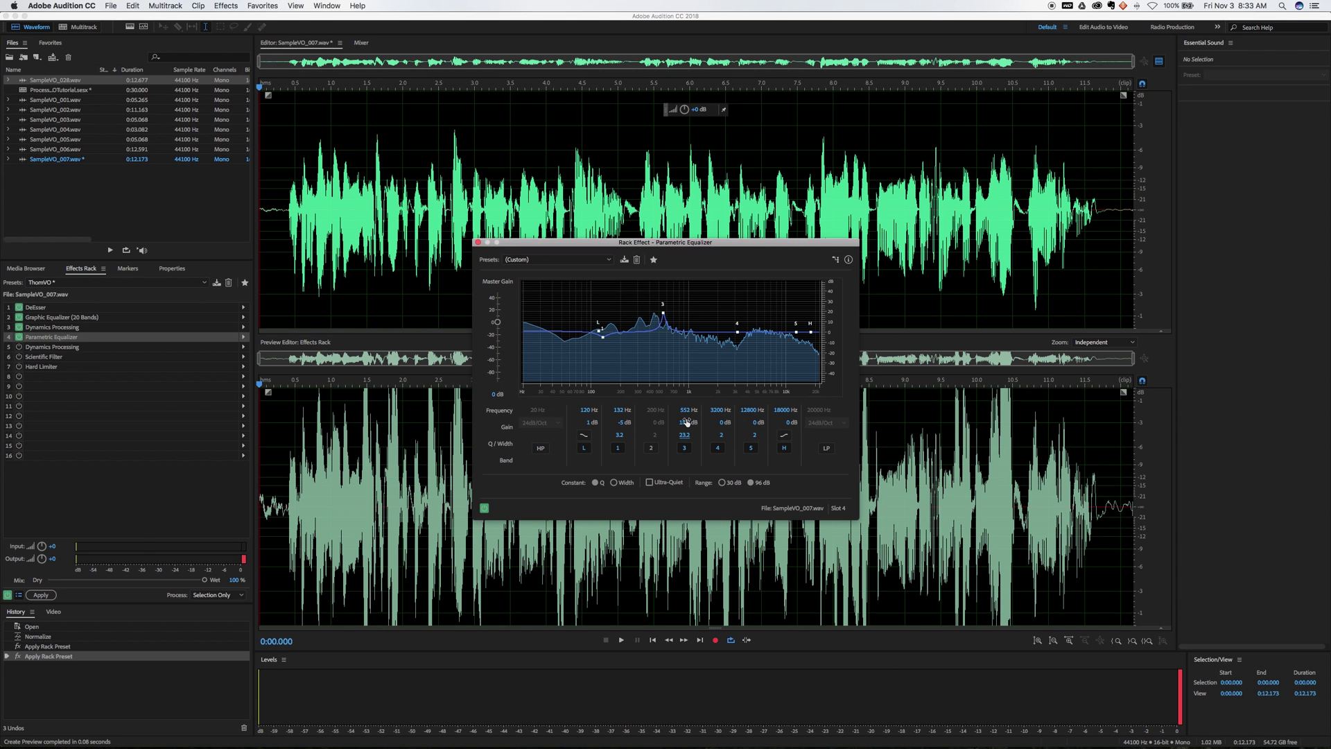
mouse_move(689, 422)
left_mouse_down()
mouse_move(714, 422)
mouse_move(686, 410)
left_mouse_up()
key("space")
key("space")
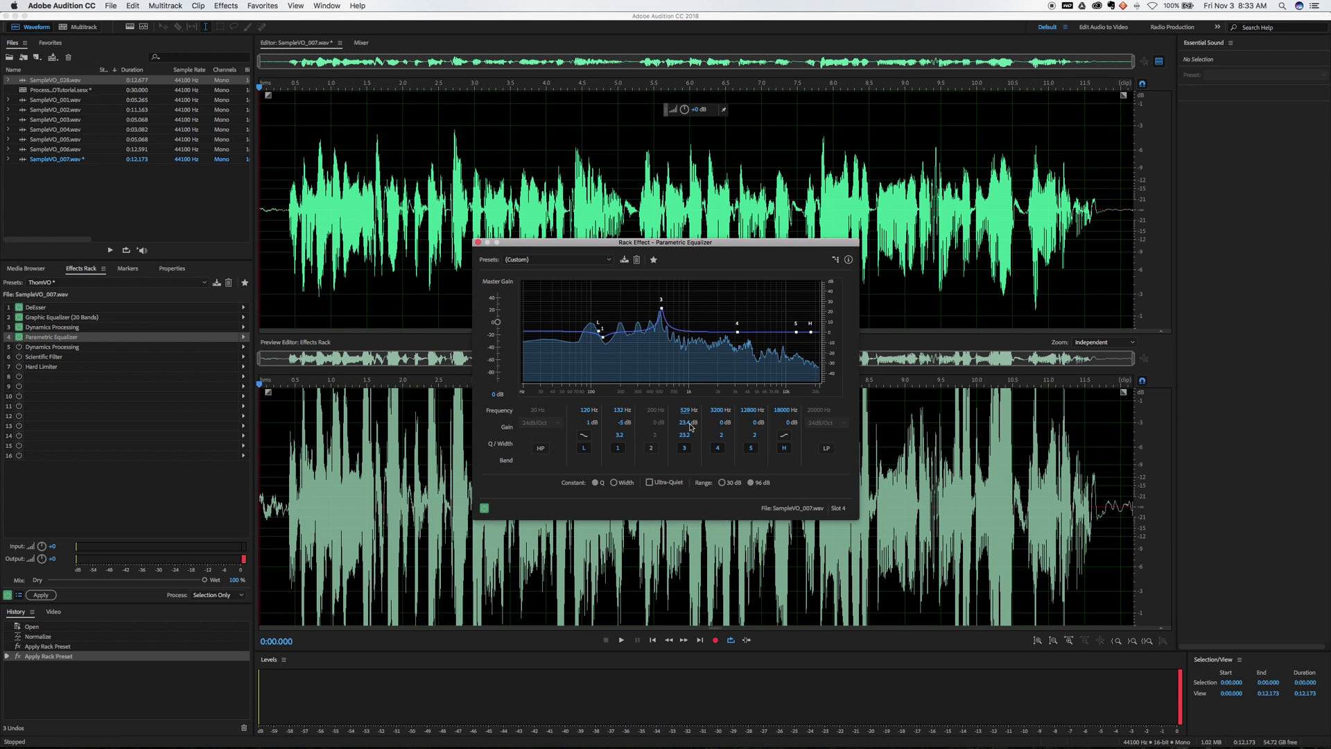
Step: Turn band 3 into a -6 dB cut with a Q of 3
left_click(680, 422)
type("-6")
key("Return")
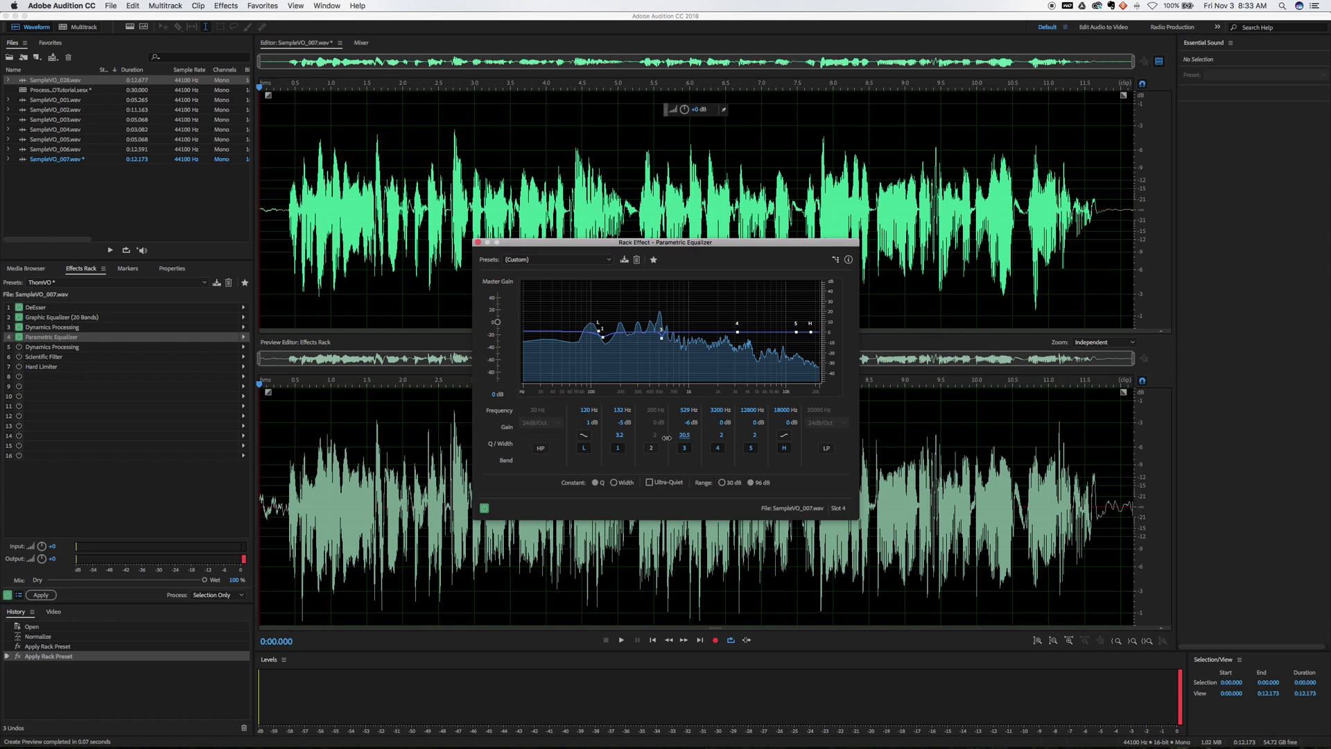
left_click_drag(622, 443, 613, 443)
left_click(686, 435)
type("3")
key("Return")
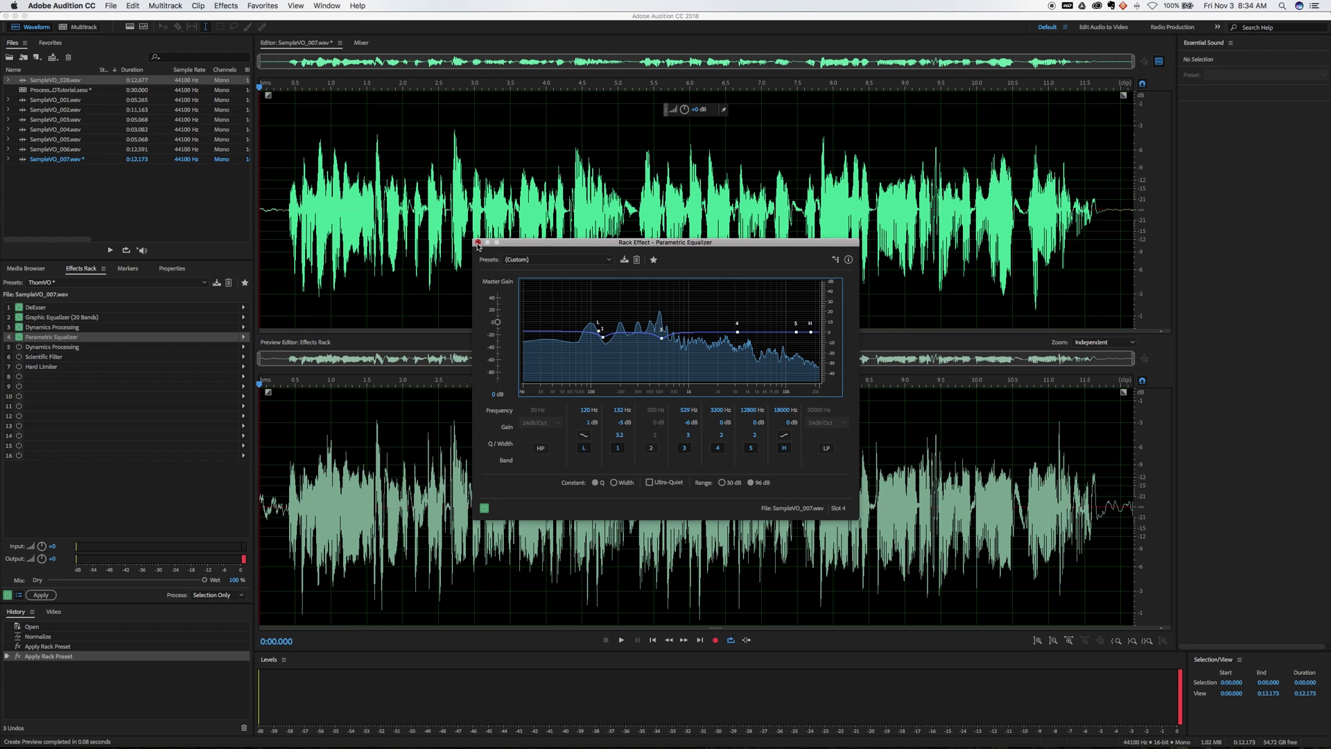
Step: Switch on the slot-5 Dynamics Processing gate and preview it, including the ending from 0:11.640
left_click(477, 243)
double_click(35, 348)
left_click(19, 346)
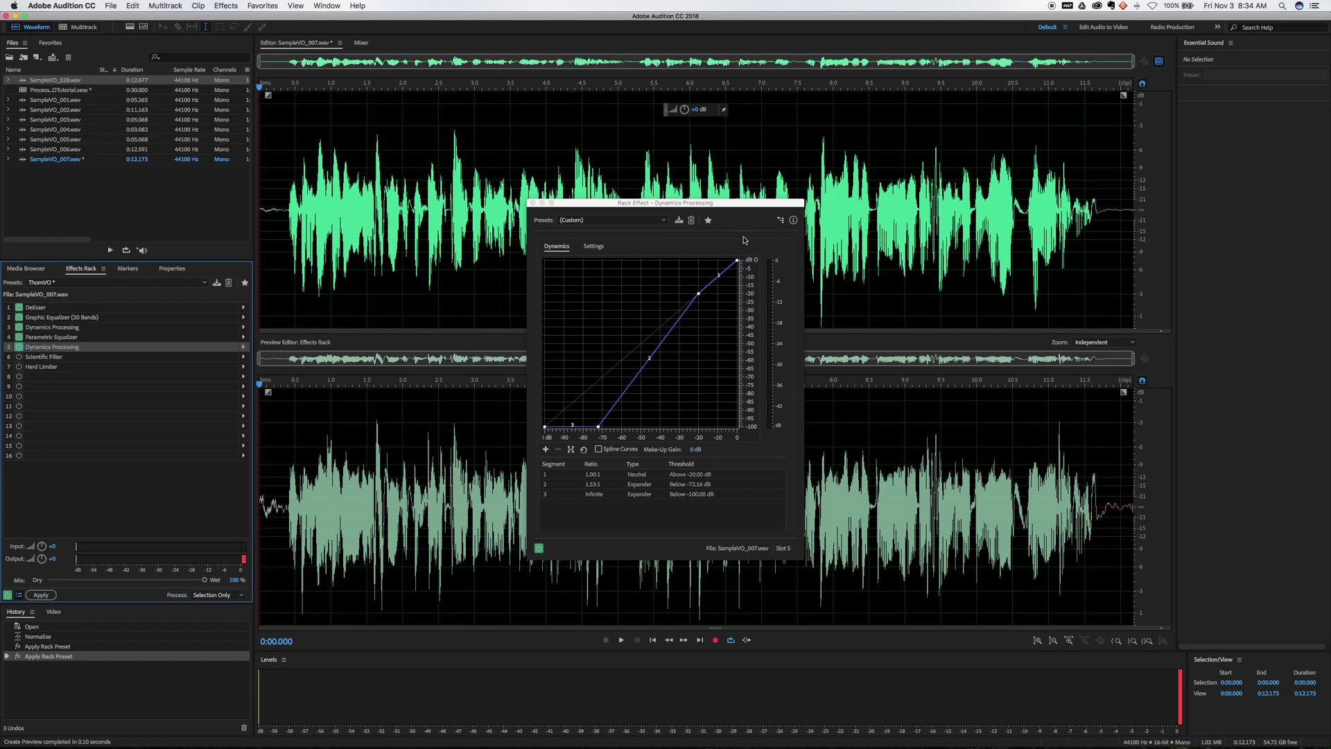
key("space")
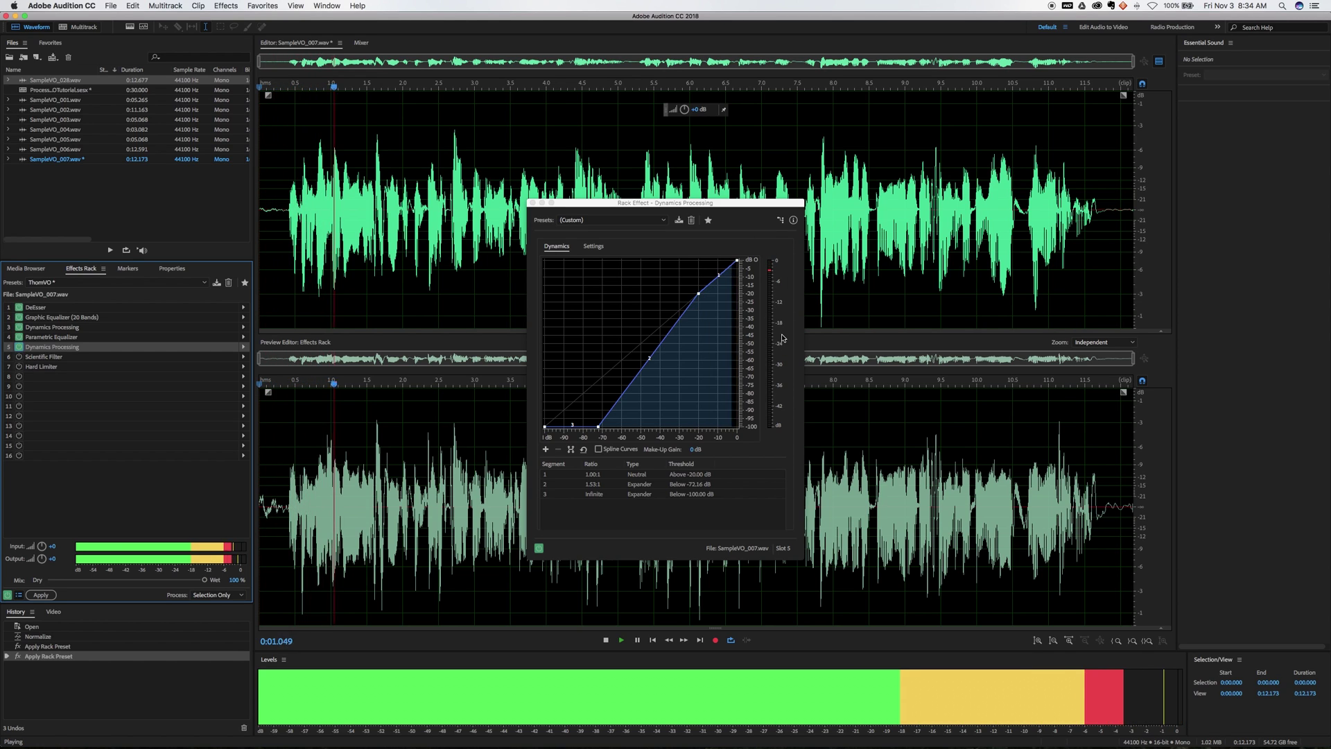
key("space")
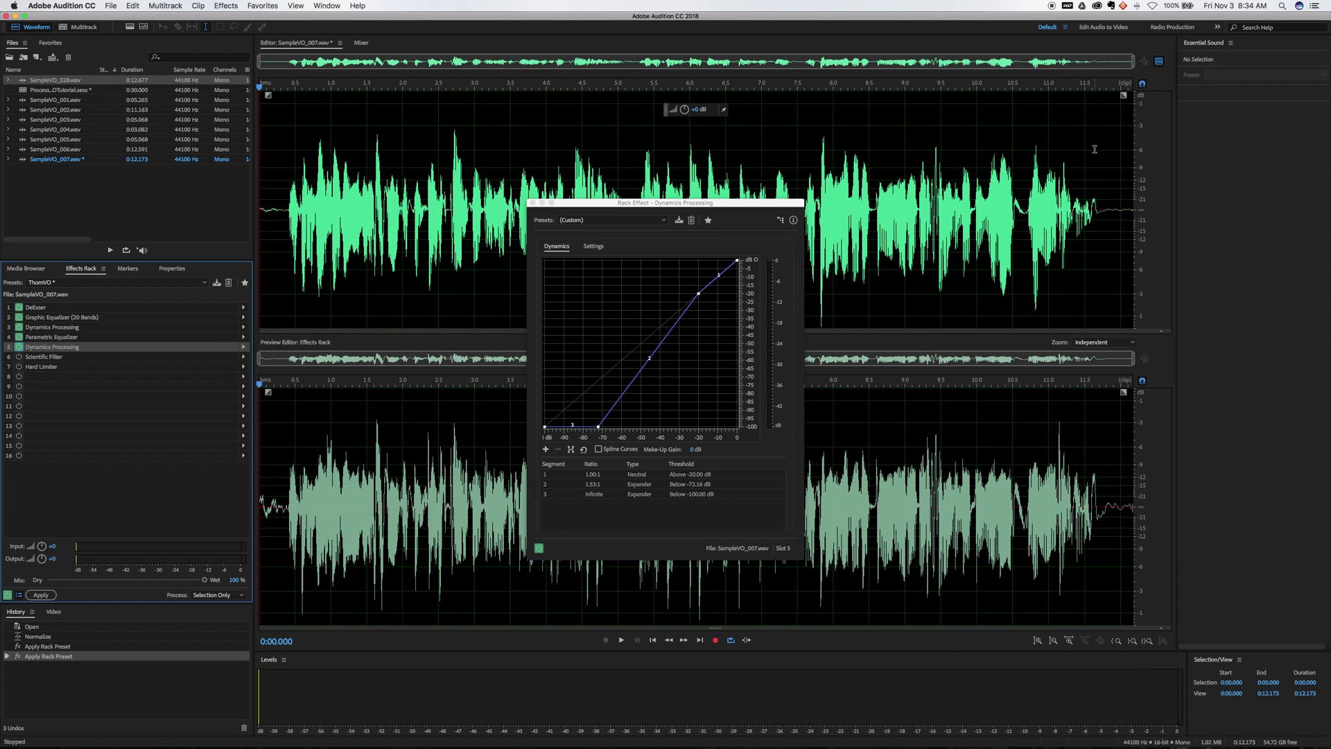
left_click(1095, 149)
key("space")
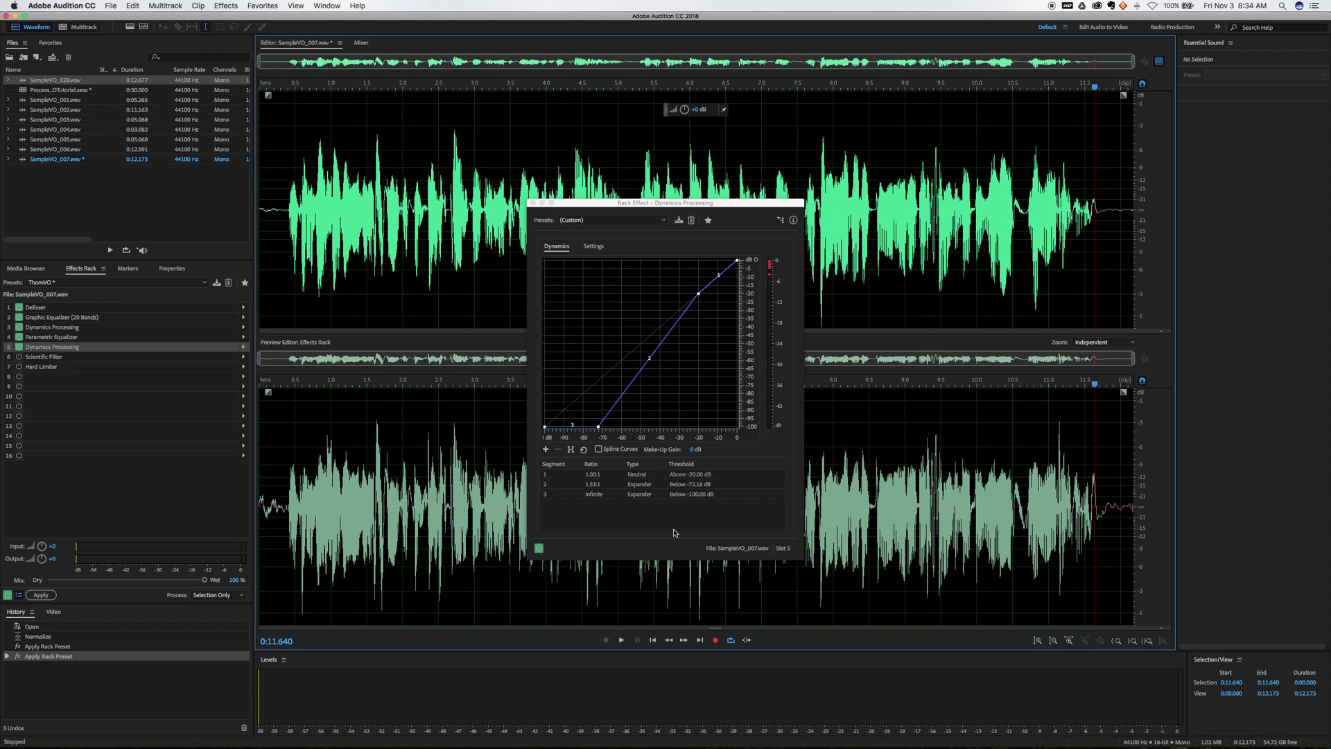
left_click(533, 203)
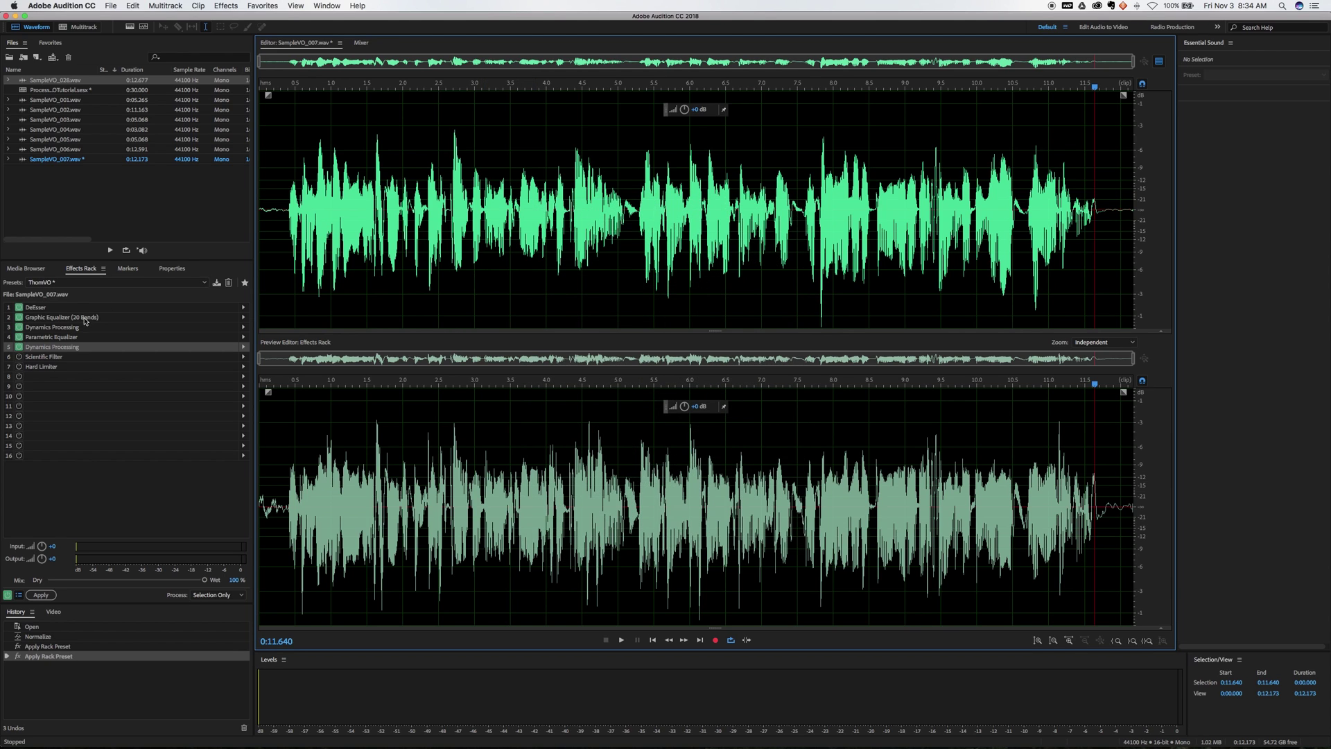
Step: Enable the 100 Hz high-pass Scientific Filter, then hear the voiceover from 5.3 s without it
double_click(32, 358)
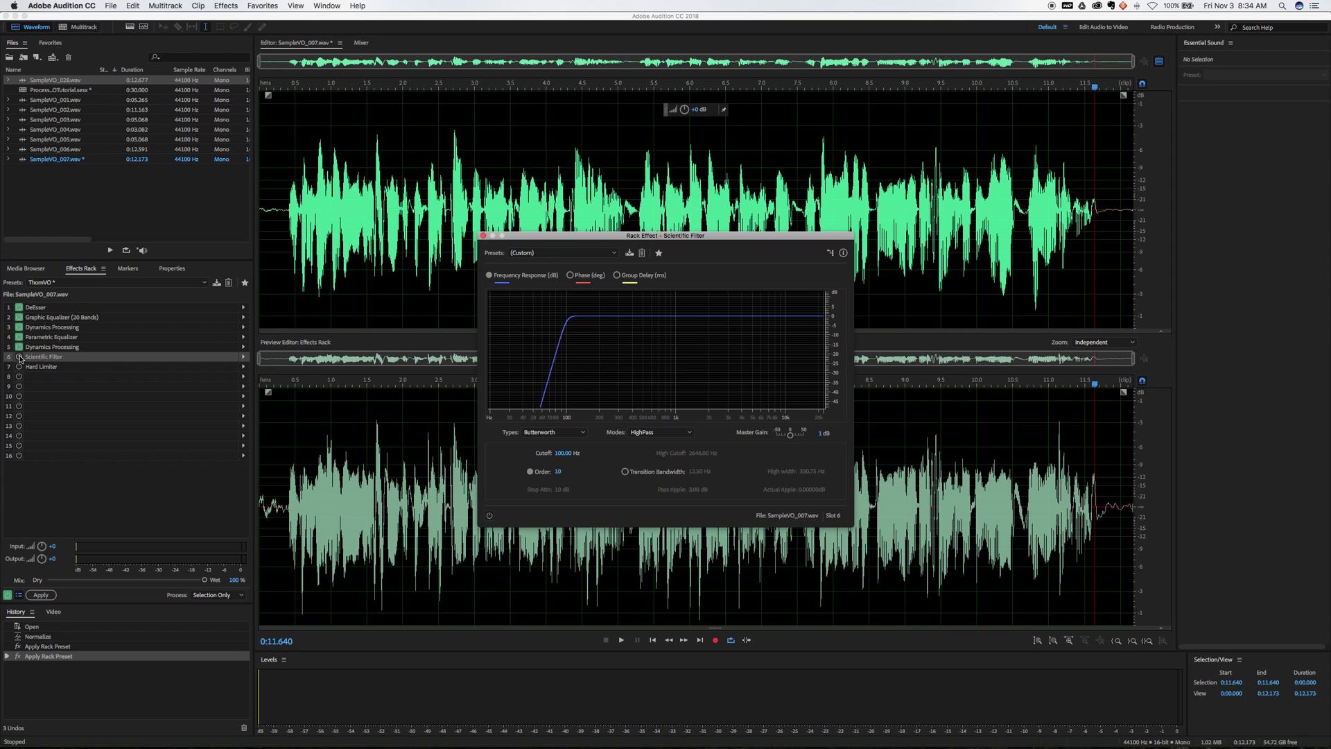
left_click(20, 357)
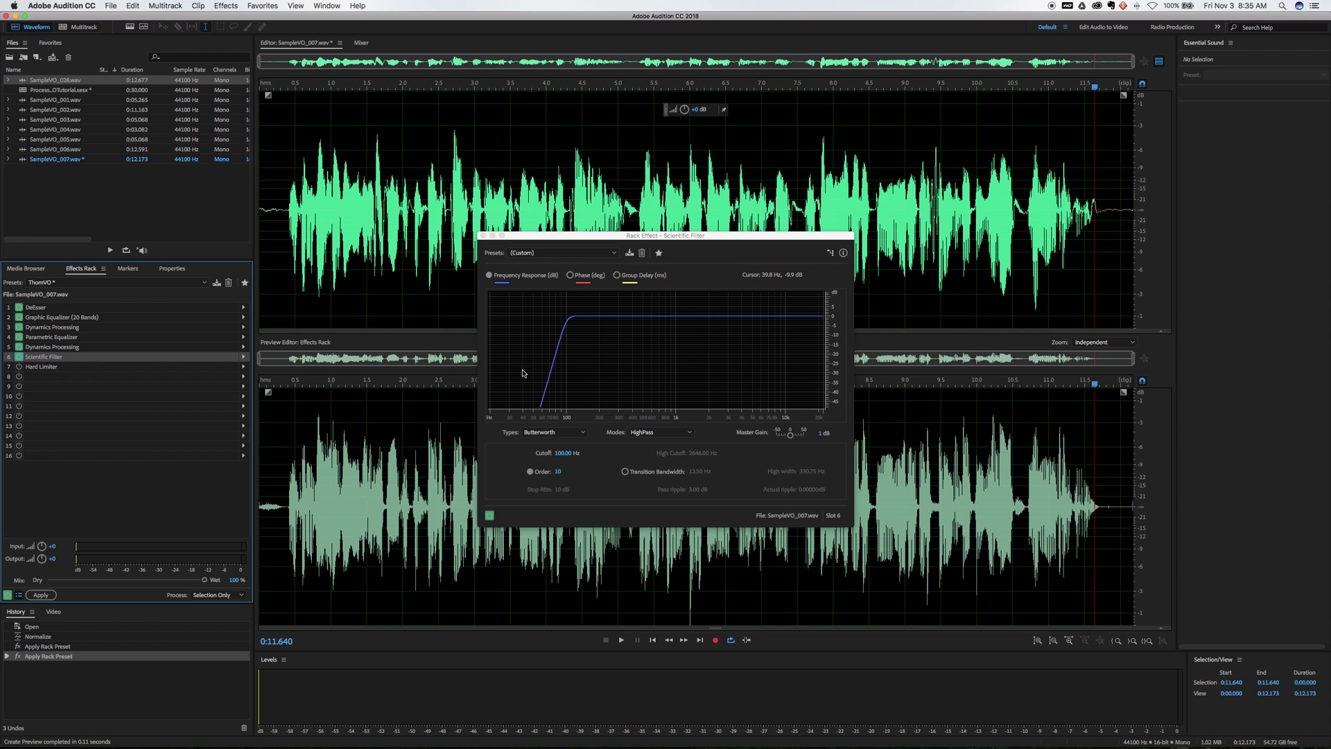
left_click(490, 515)
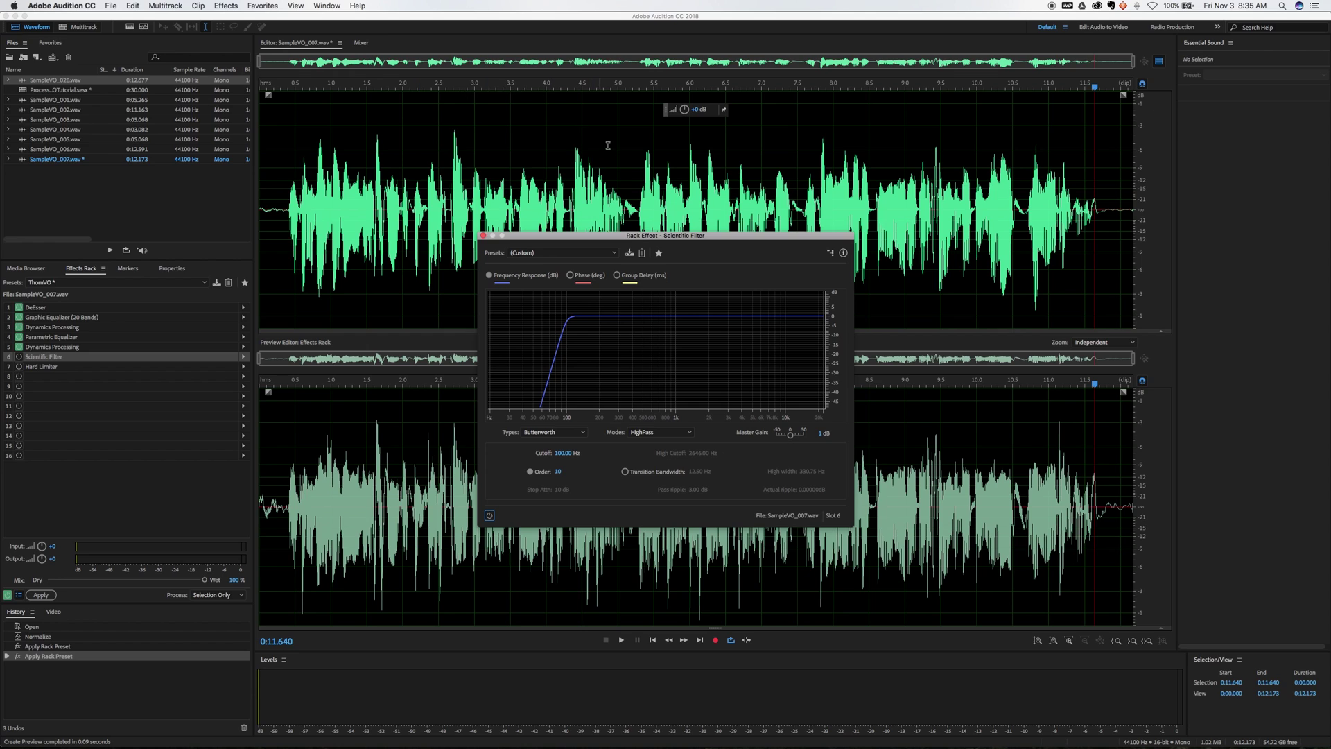
left_click(640, 156)
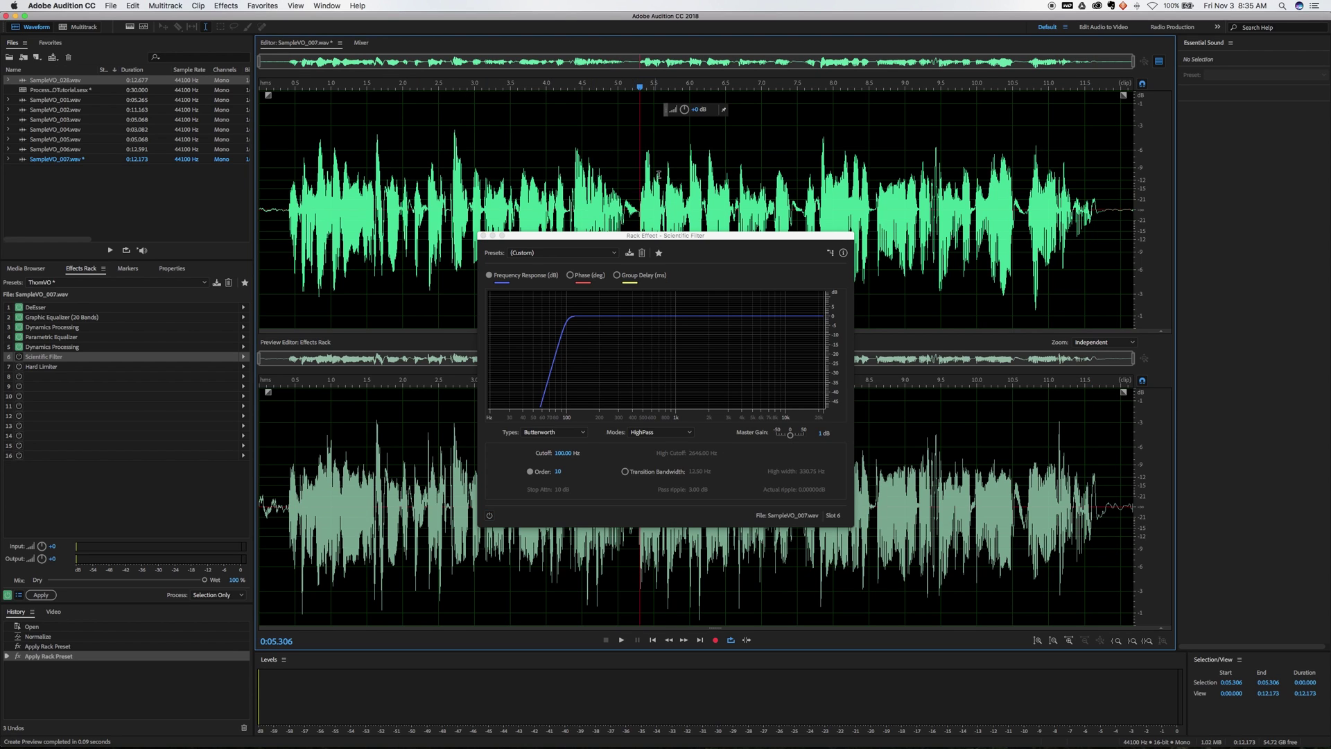
key("space")
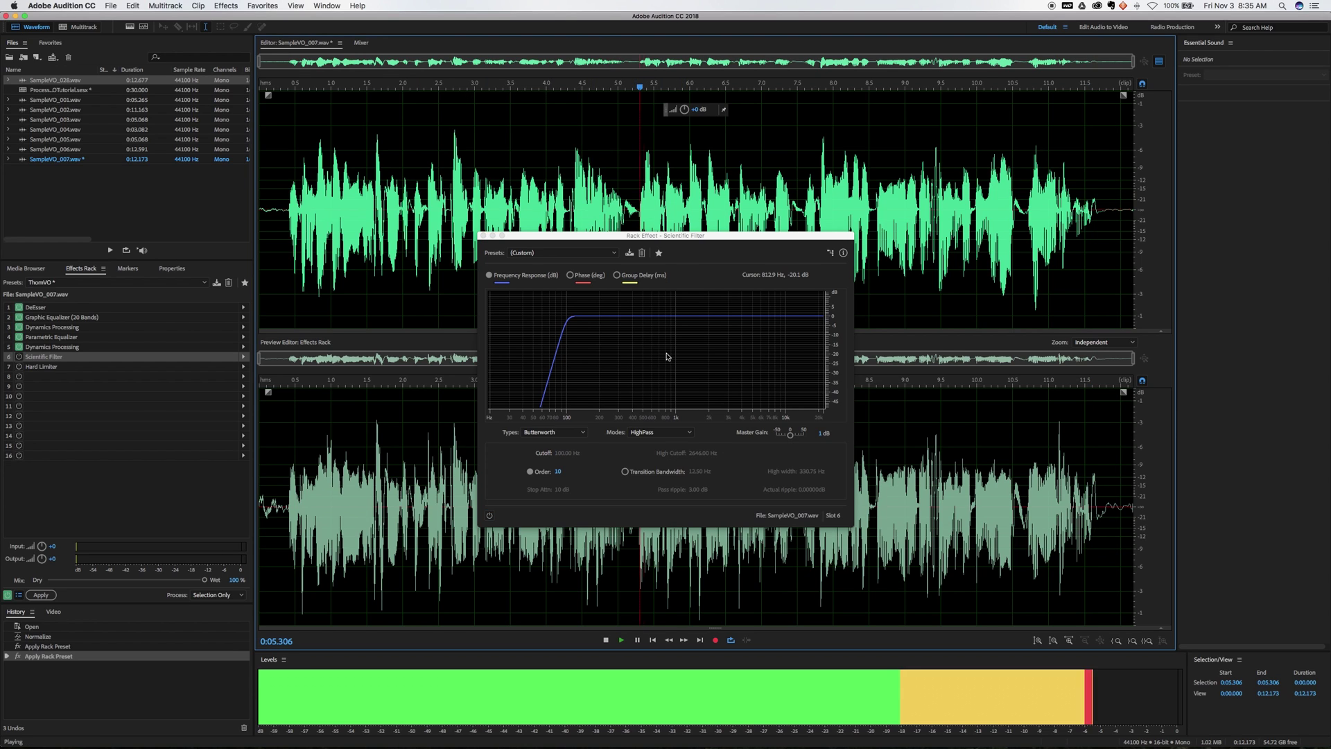
key("space")
Step: Switch the Scientific Filter back on, preview it, and close its settings
left_click(490, 515)
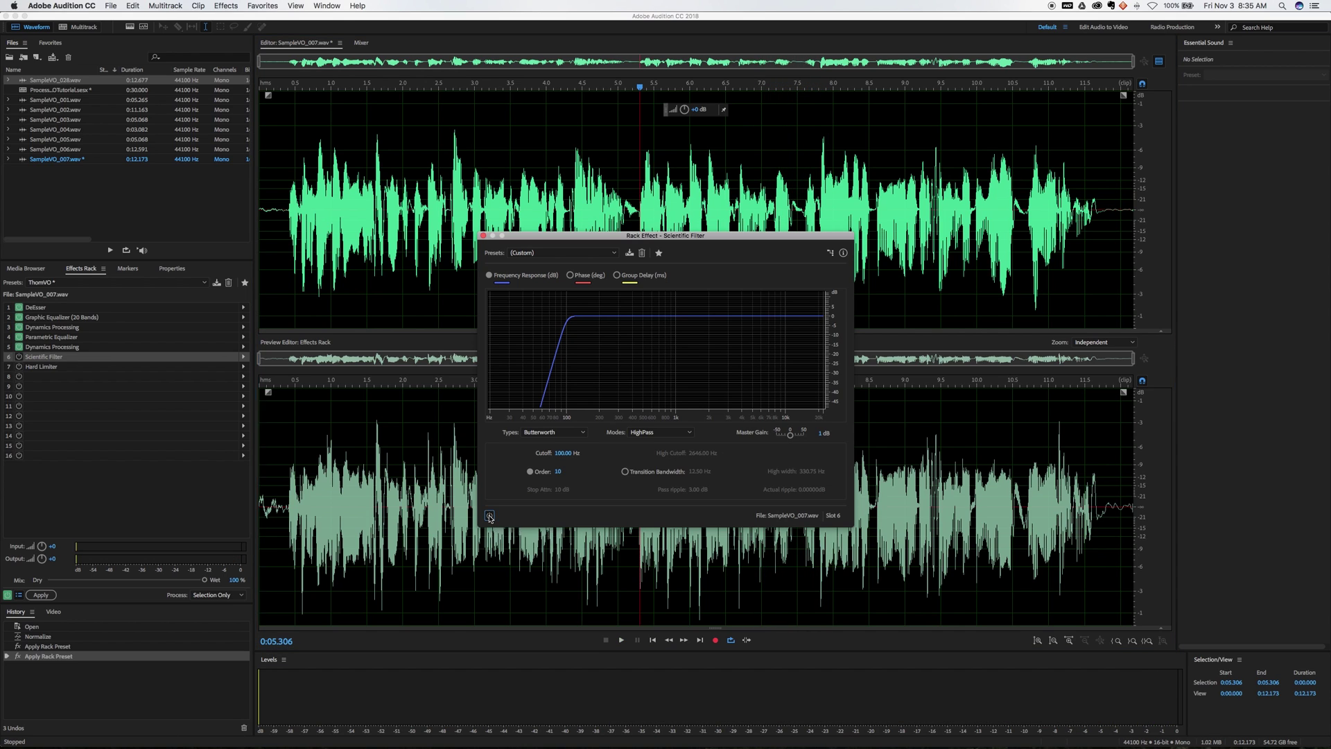
key("space")
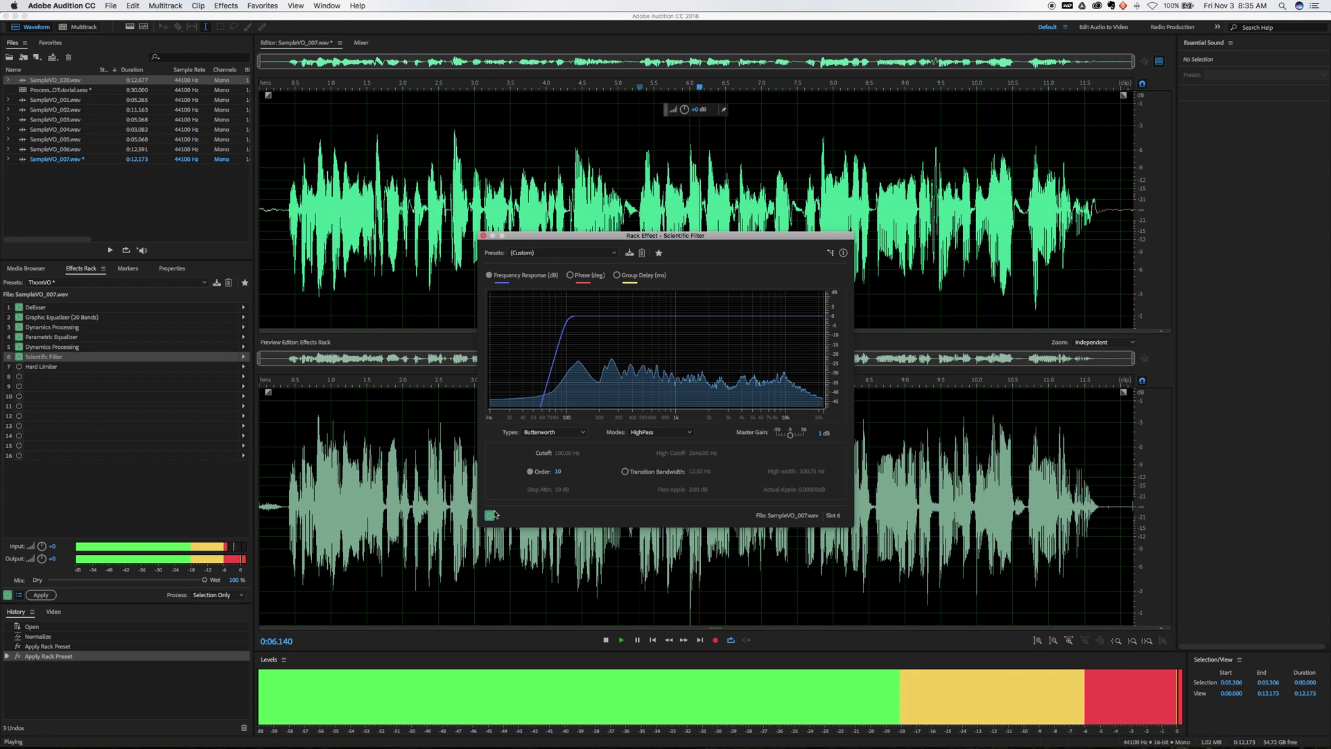
key("space")
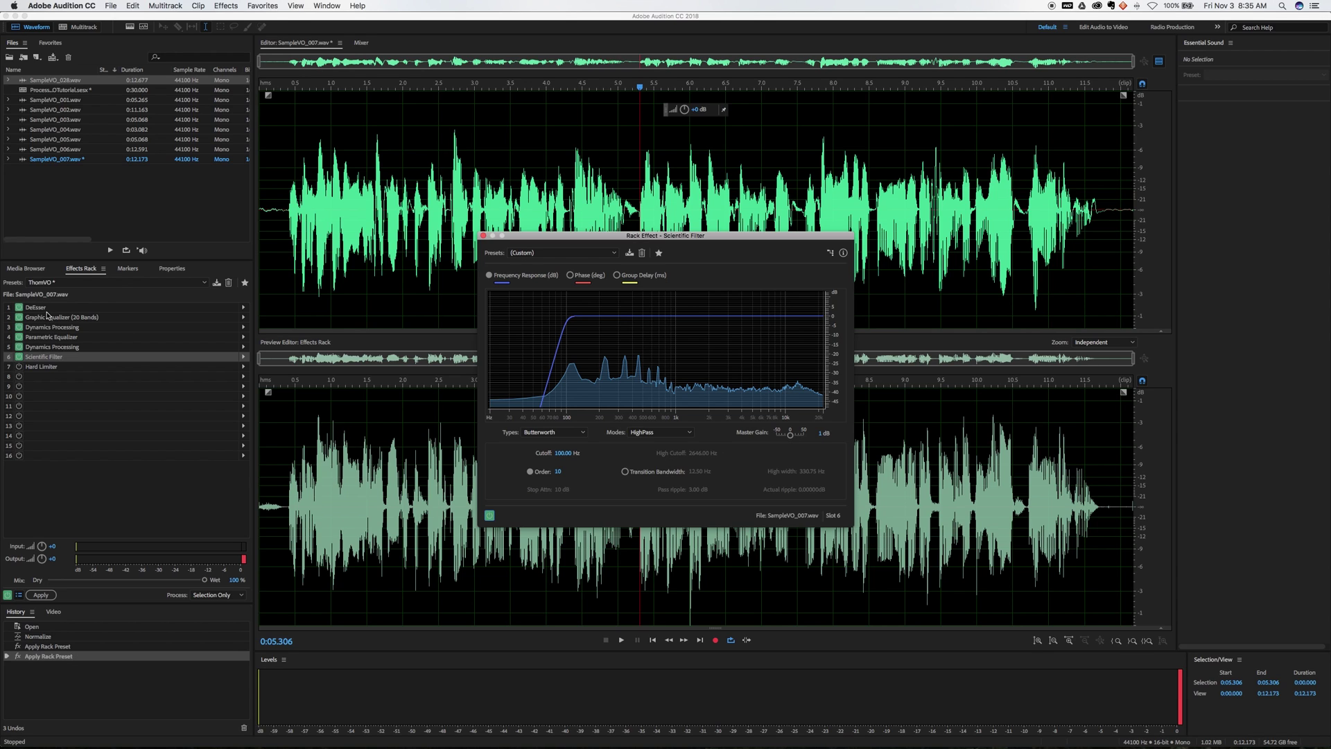
left_click(483, 235)
left_click(45, 367)
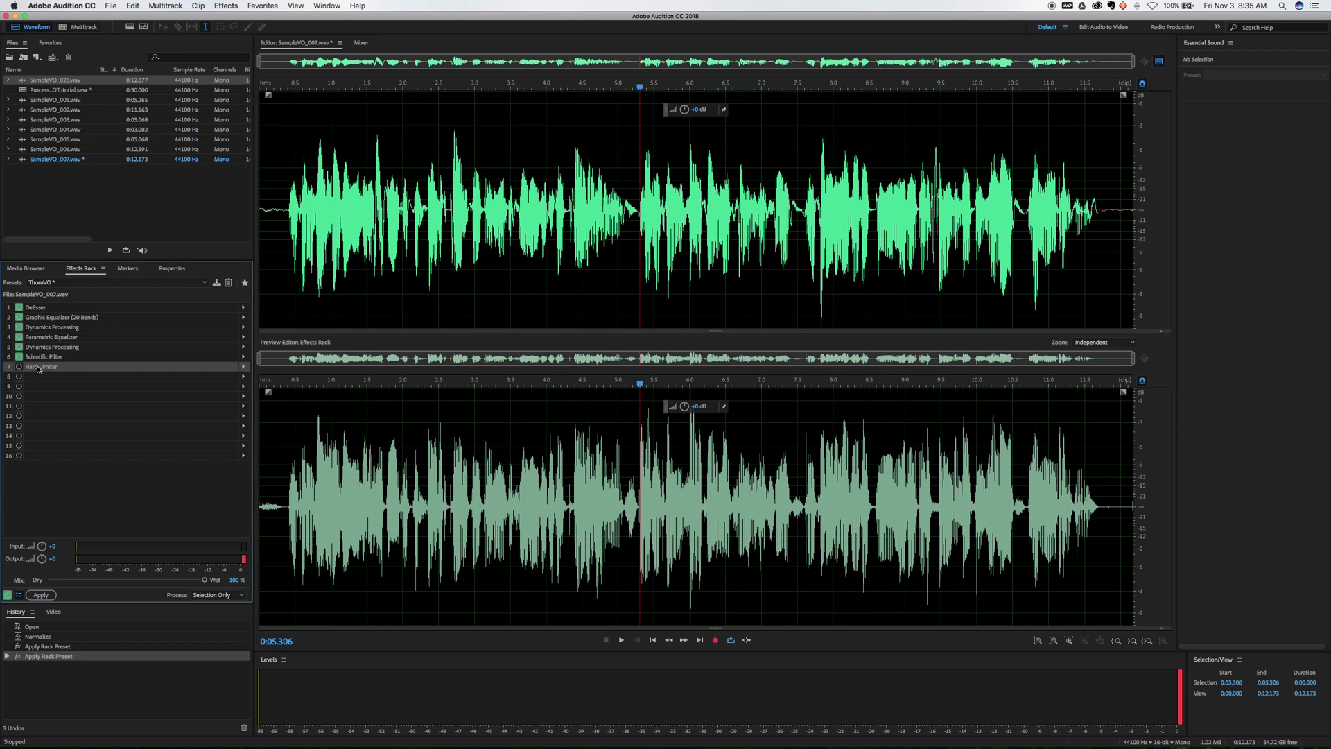
Step: Set the Hard Limiter's Input Boost to 0.0 dB, keeping -0.1 dB maximum amplitude
double_click(38, 368)
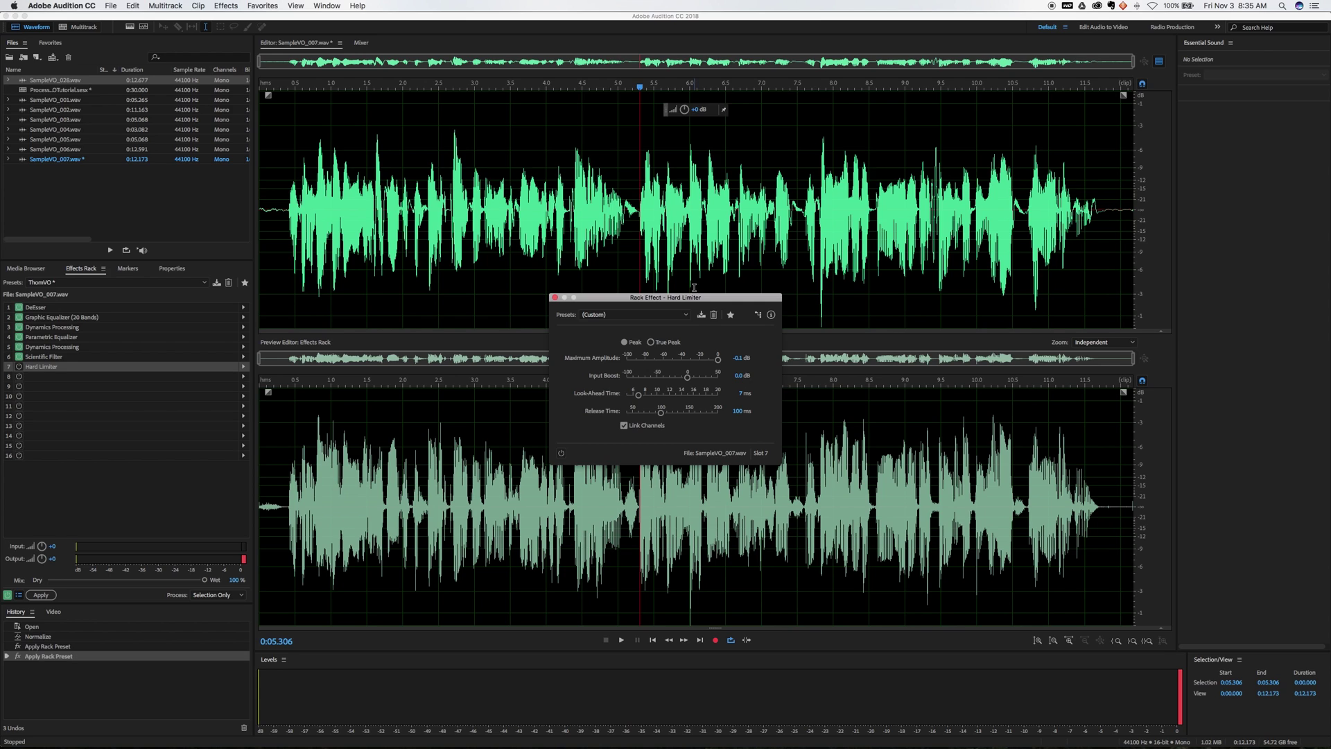
left_click(678, 317)
left_click(731, 336)
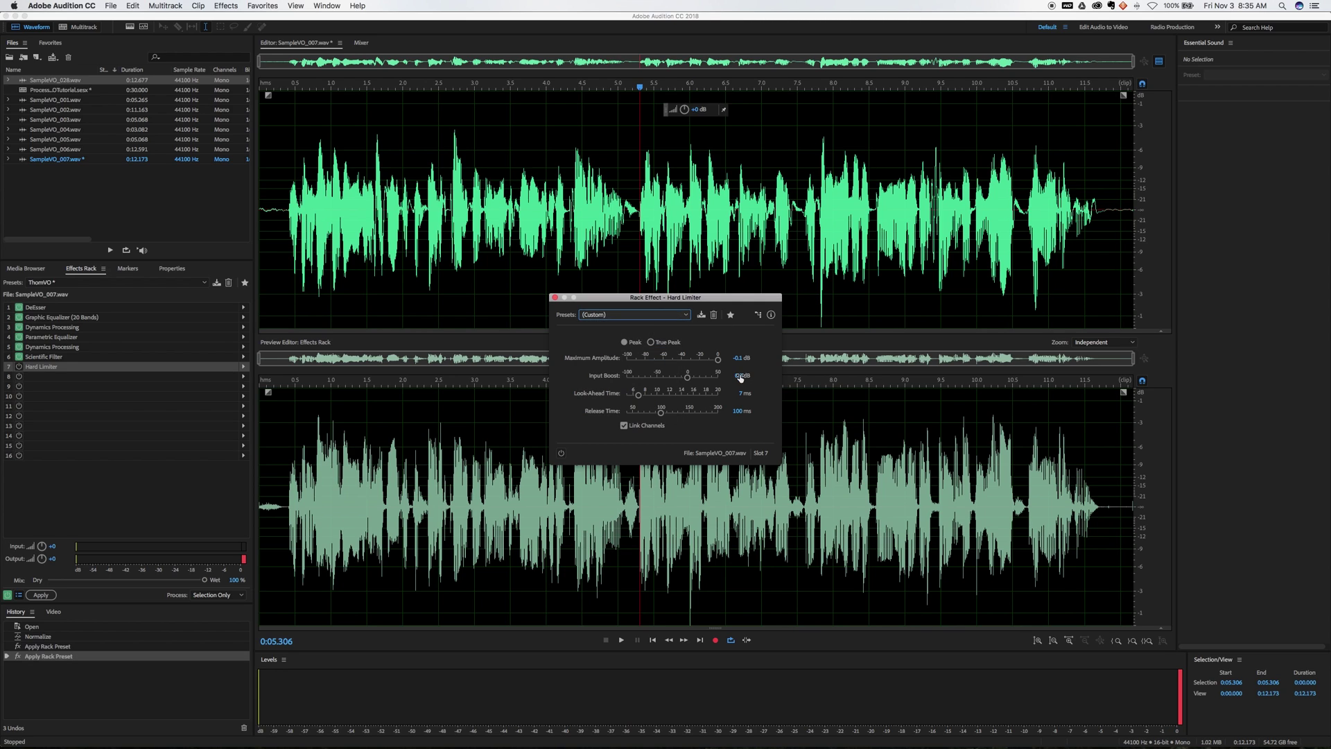
left_click(741, 375)
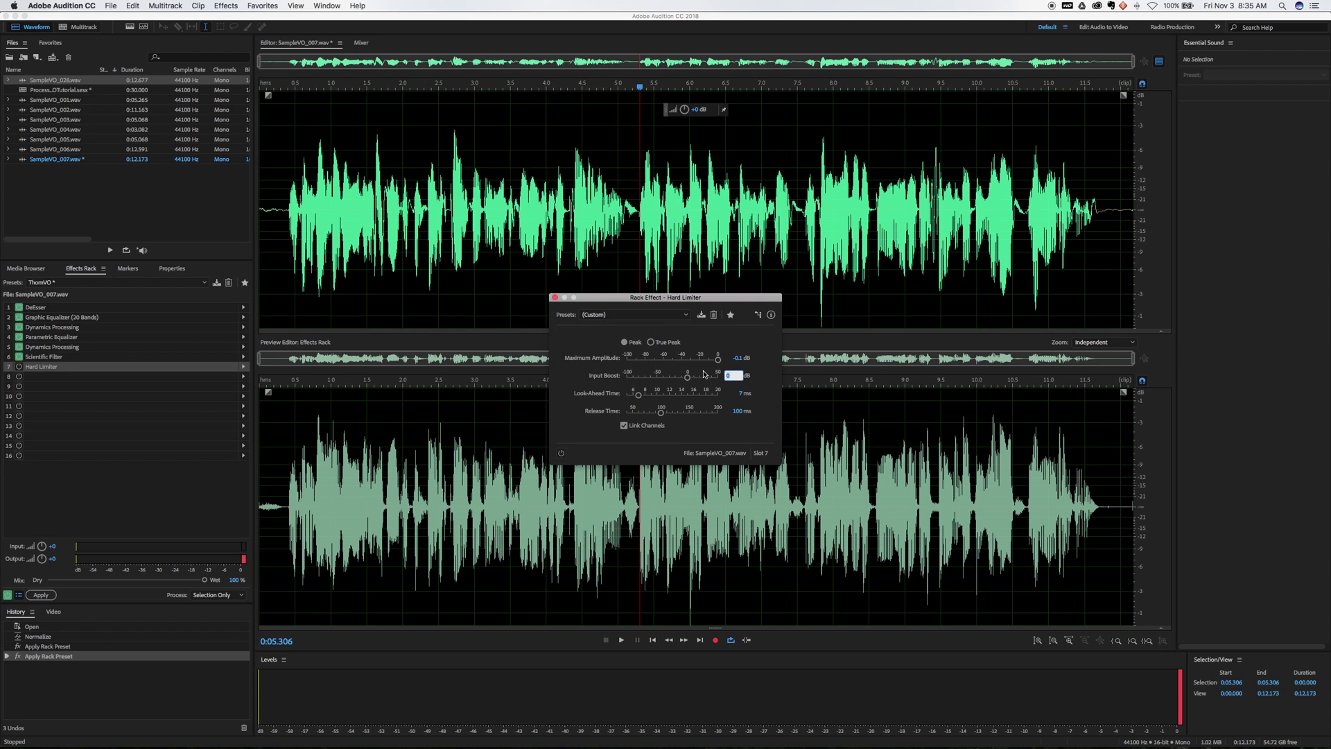
key("Return")
Step: Preview the limited voiceover from about 5.7 seconds, check levels, then close the Hard Limiter
left_click(663, 493)
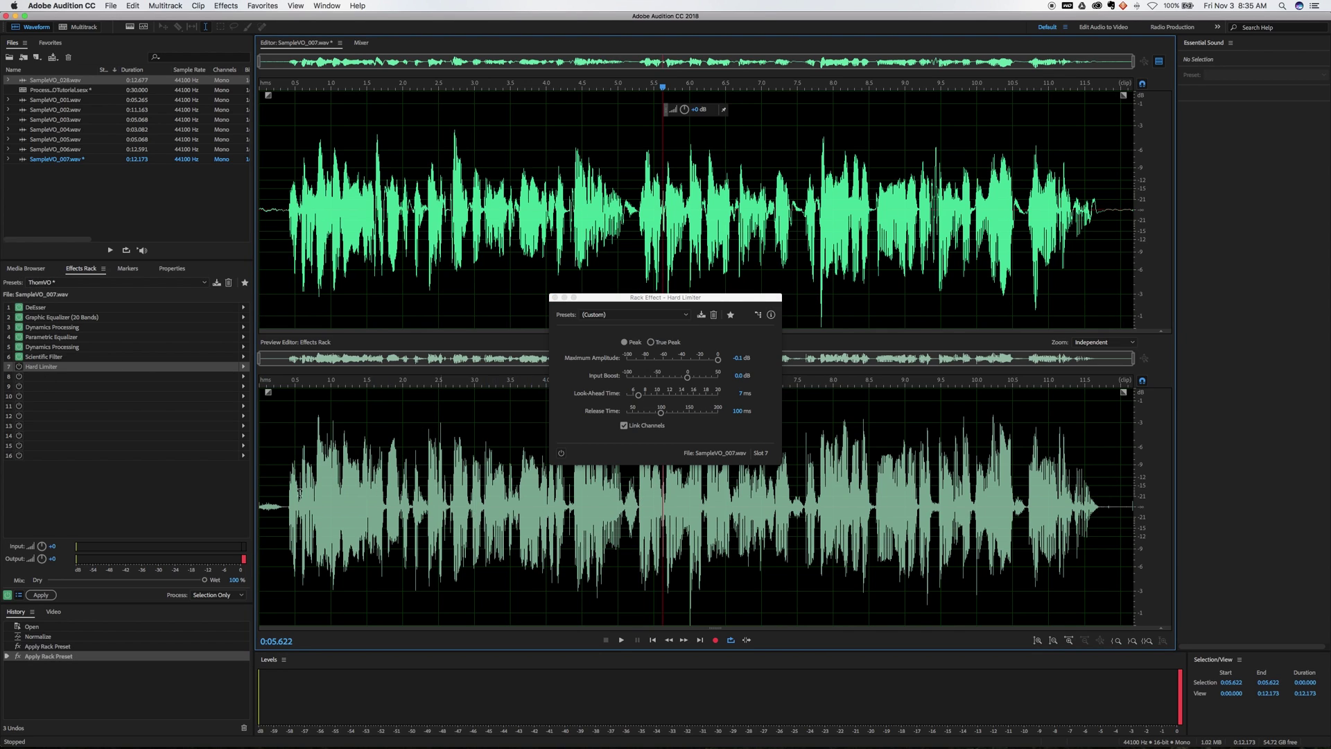
left_click(1182, 692)
left_click(689, 514)
left_click(669, 508)
key("space")
key("space")
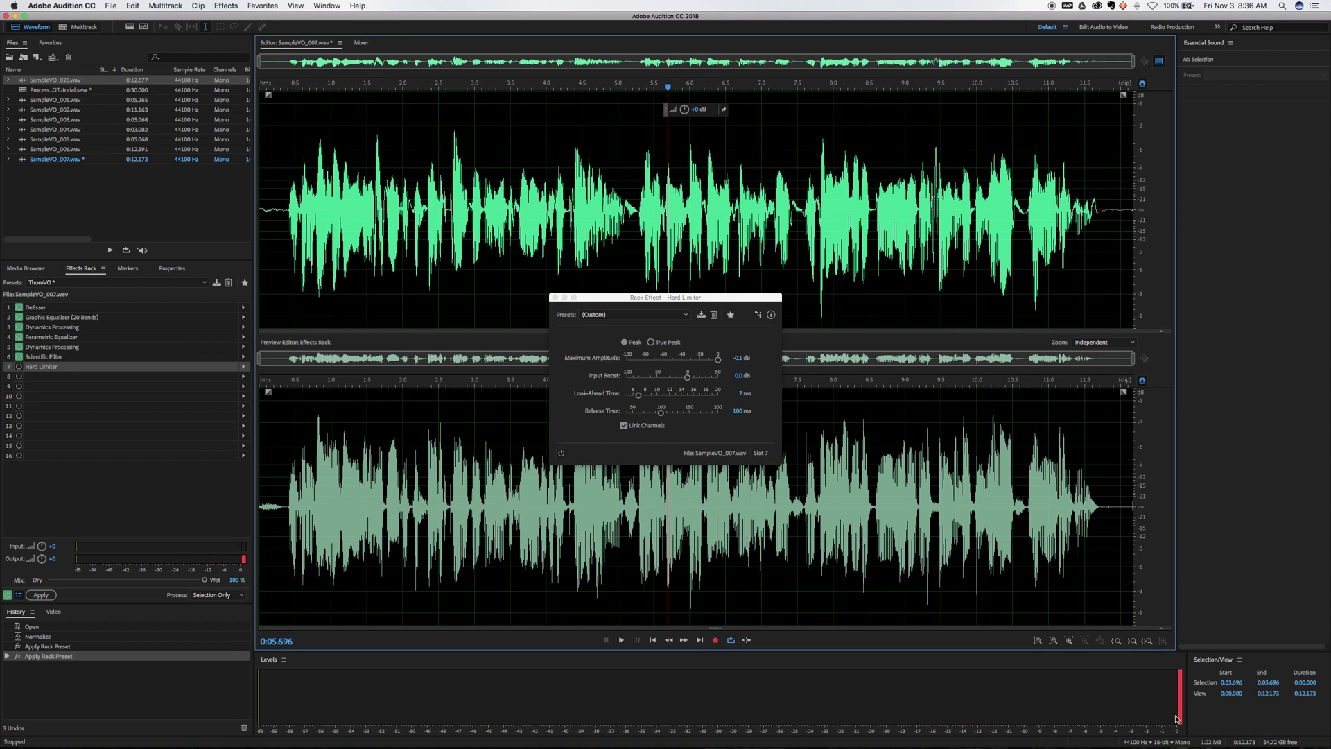
left_click(1024, 730)
key("space")
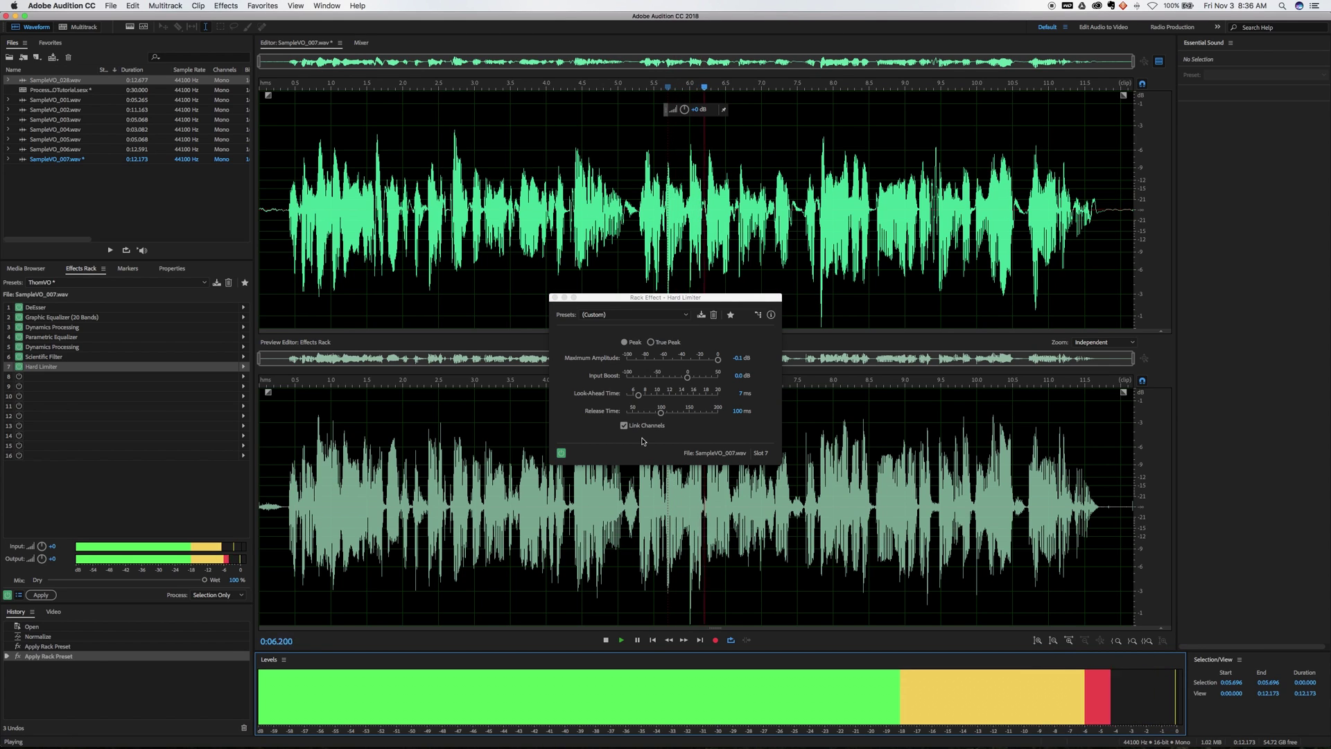
key("space")
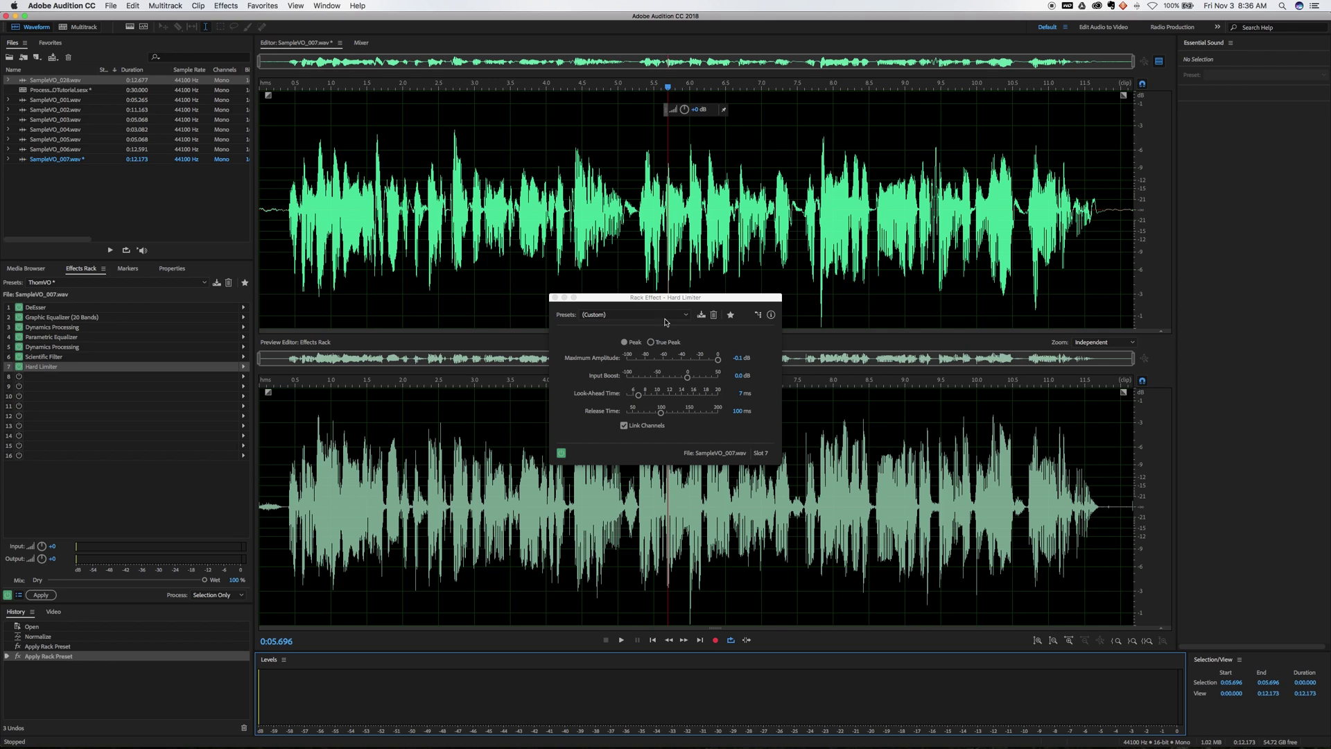
left_click(555, 298)
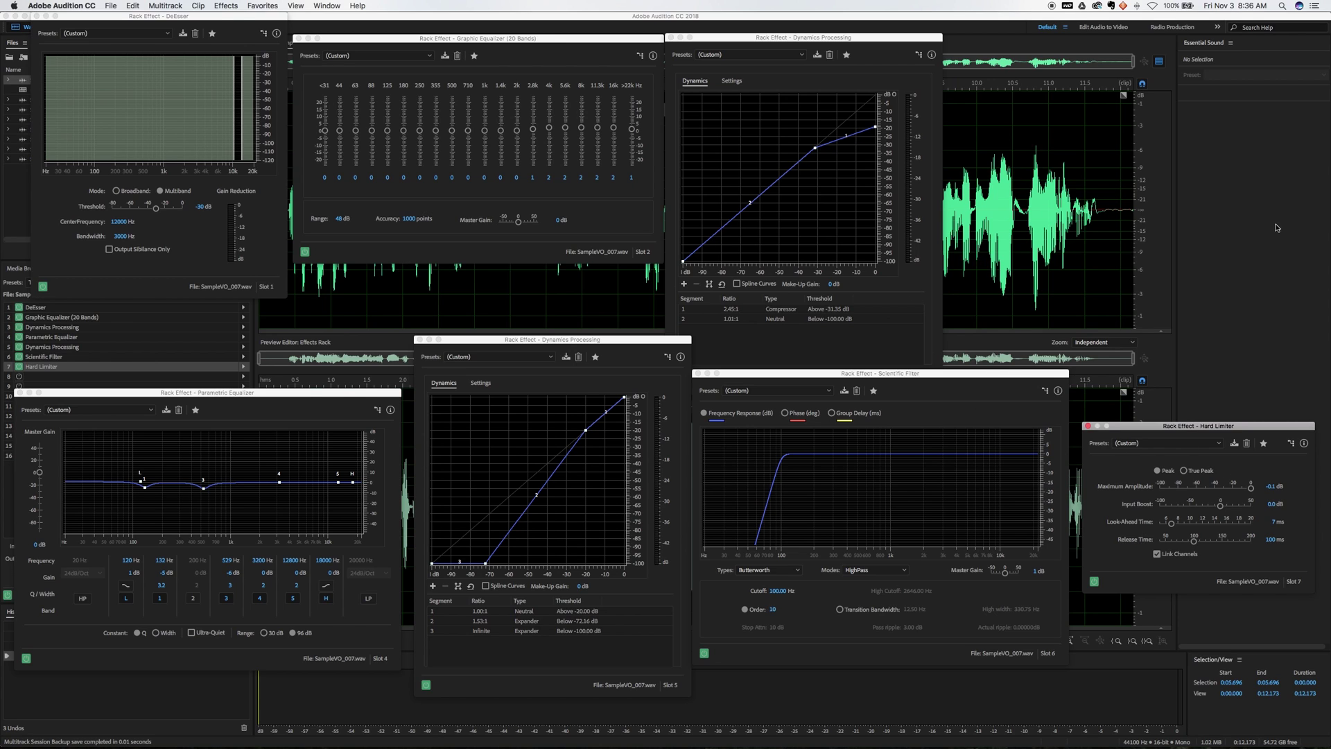
Step: Close all effect windows, apply the rack to SampleVO_007, and return to the deselected multitrack session
left_click(1088, 426, "alt")
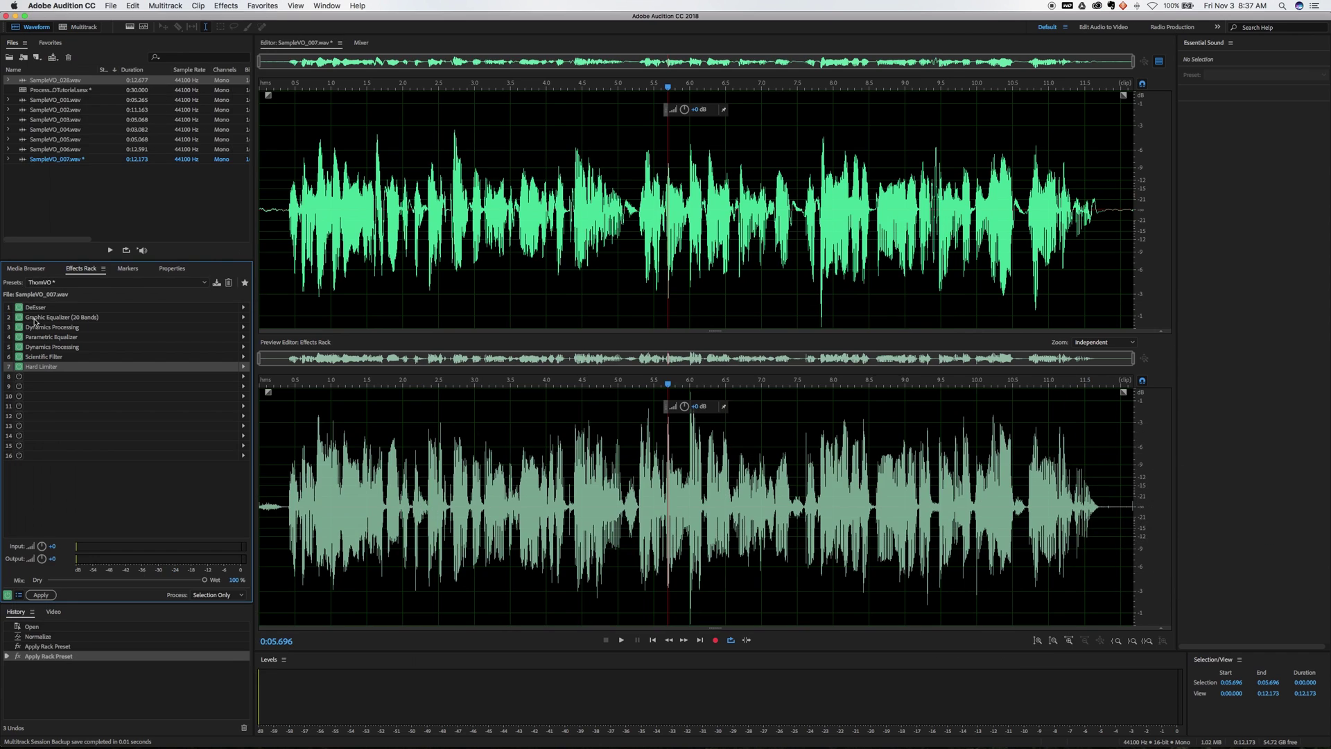
left_click(43, 596)
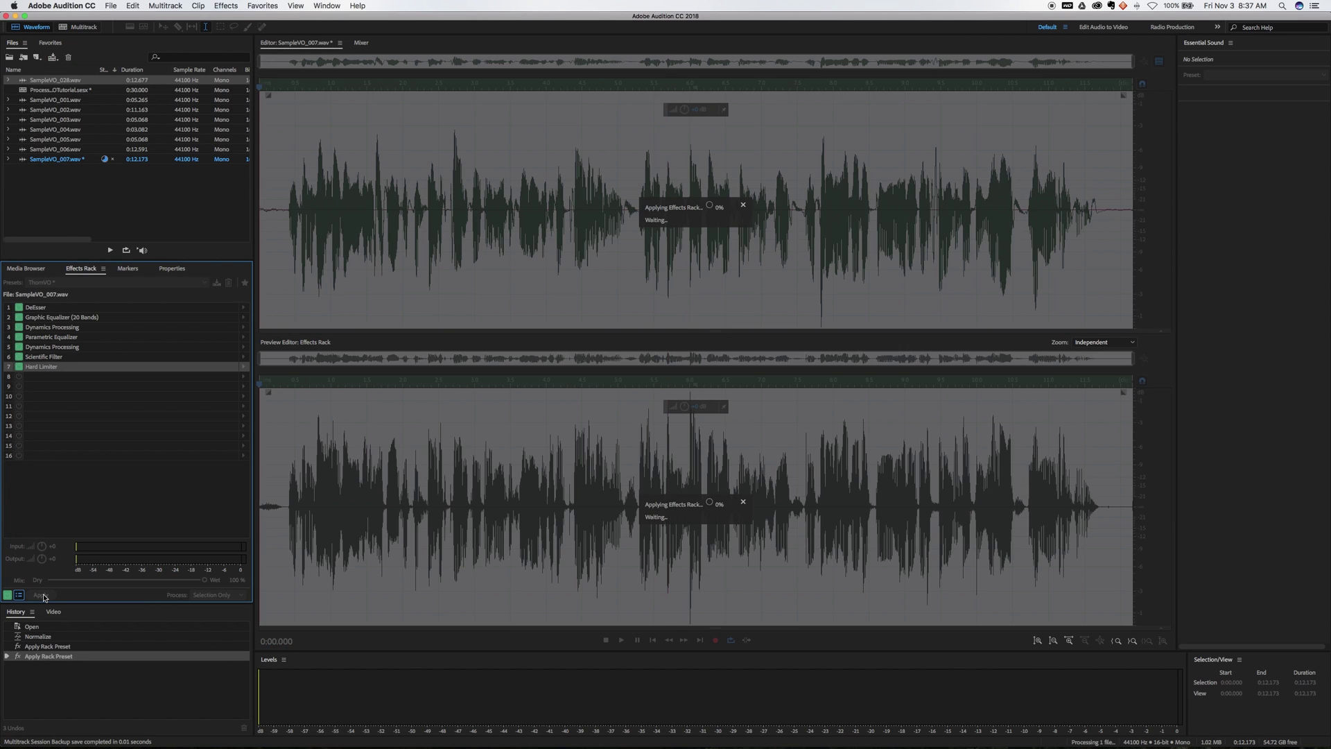
left_click(78, 26)
left_click(749, 135)
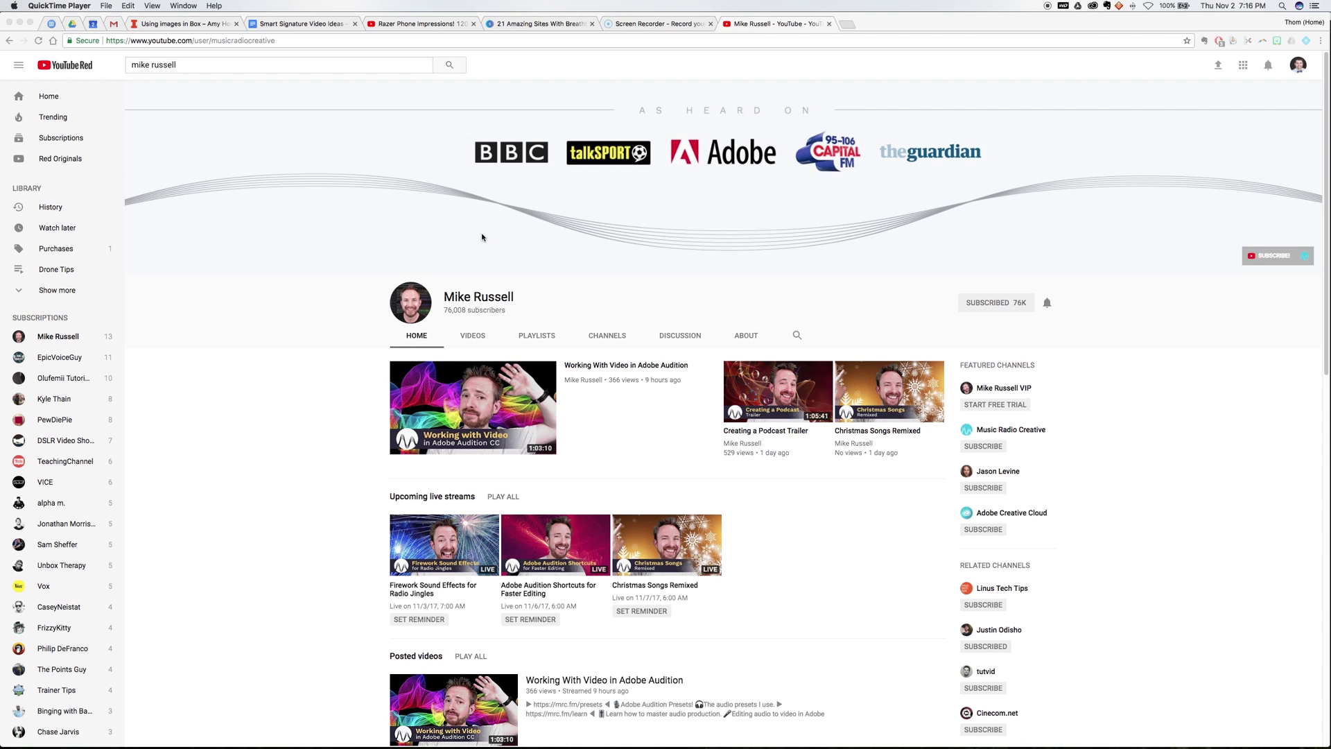
Step: Scroll down the YouTube channel page to the posted videos list with the Adobe Audition tutorials
scroll(482, 238, "down", 2)
scroll(482, 237, "down", 2)
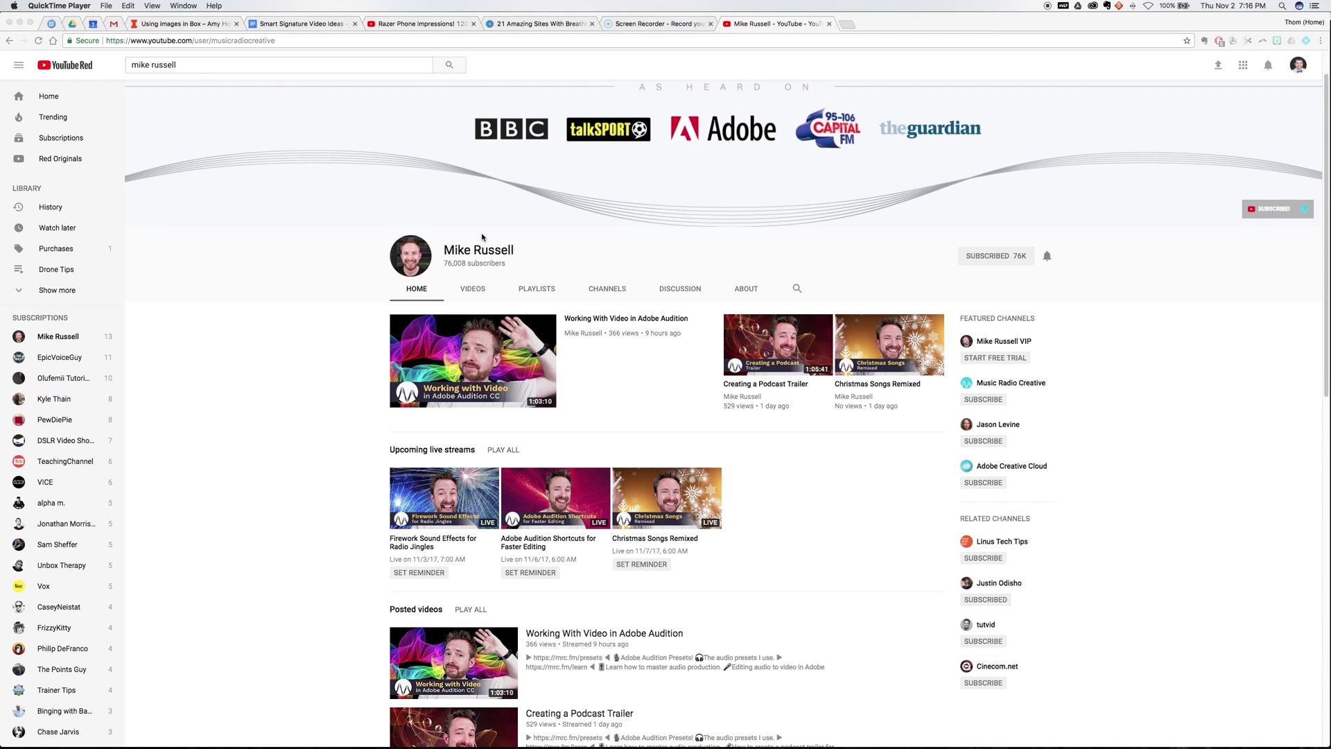
scroll(482, 237, "down", 2)
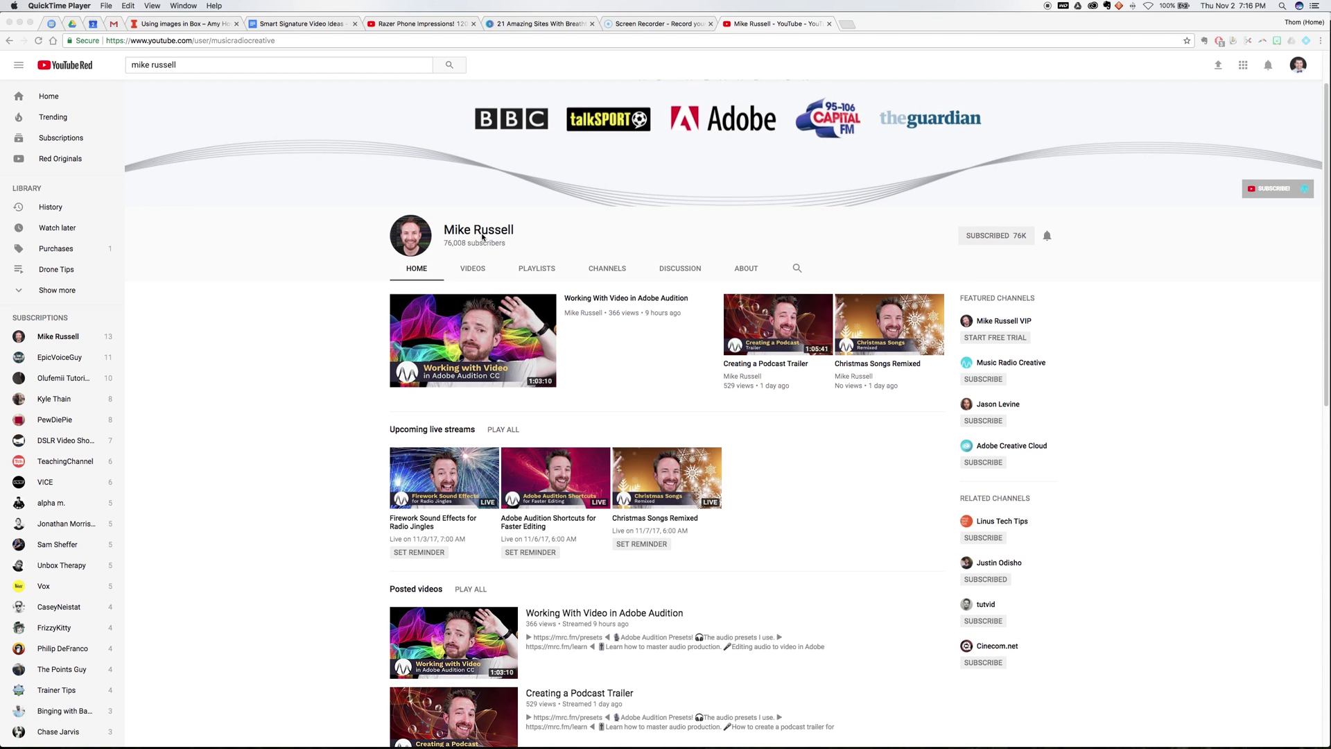
scroll(482, 237, "down", 5)
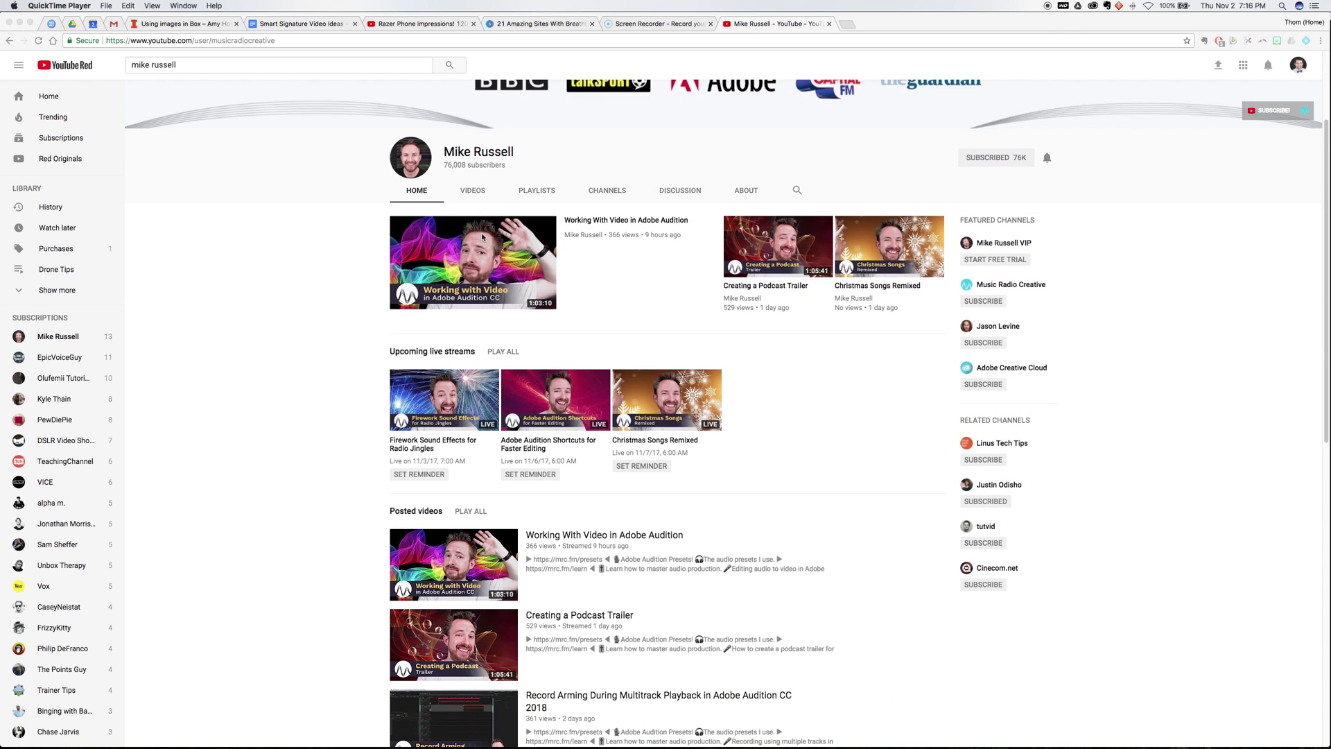
scroll(482, 237, "down", 4)
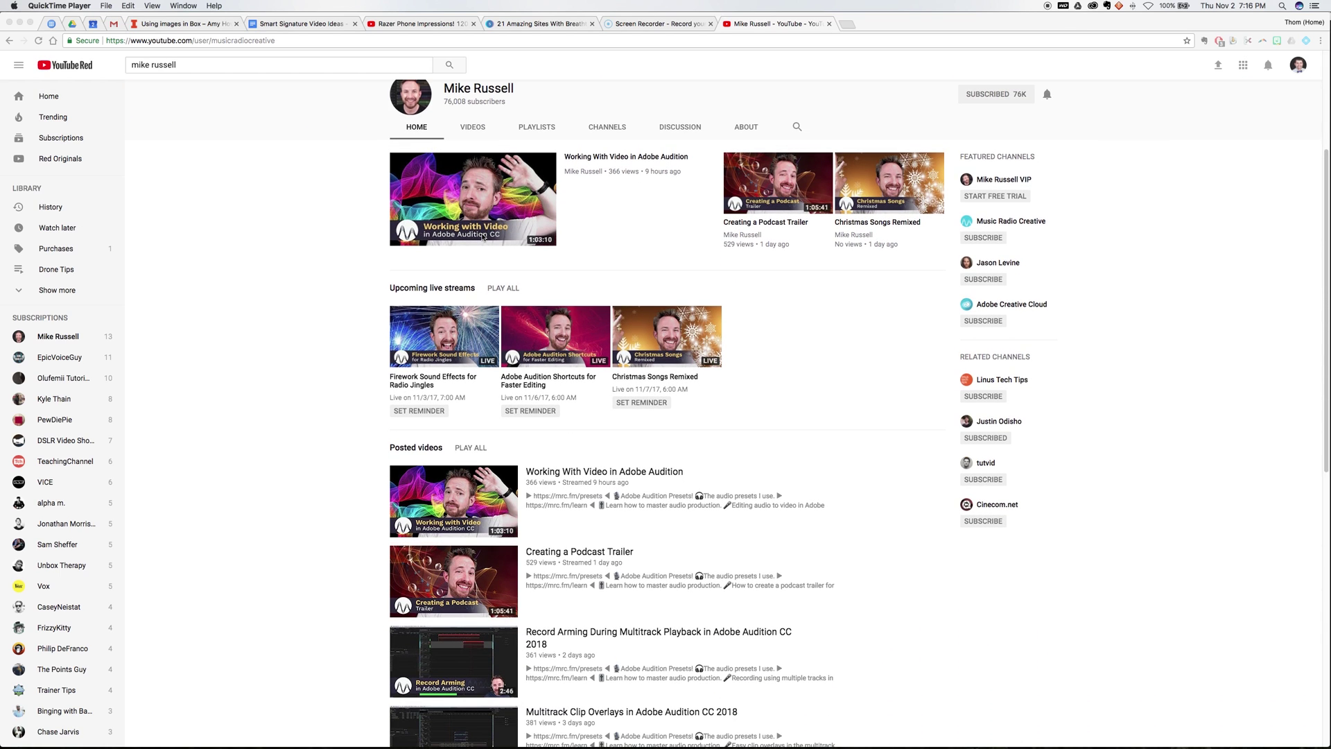
scroll(486, 263, "down", 5)
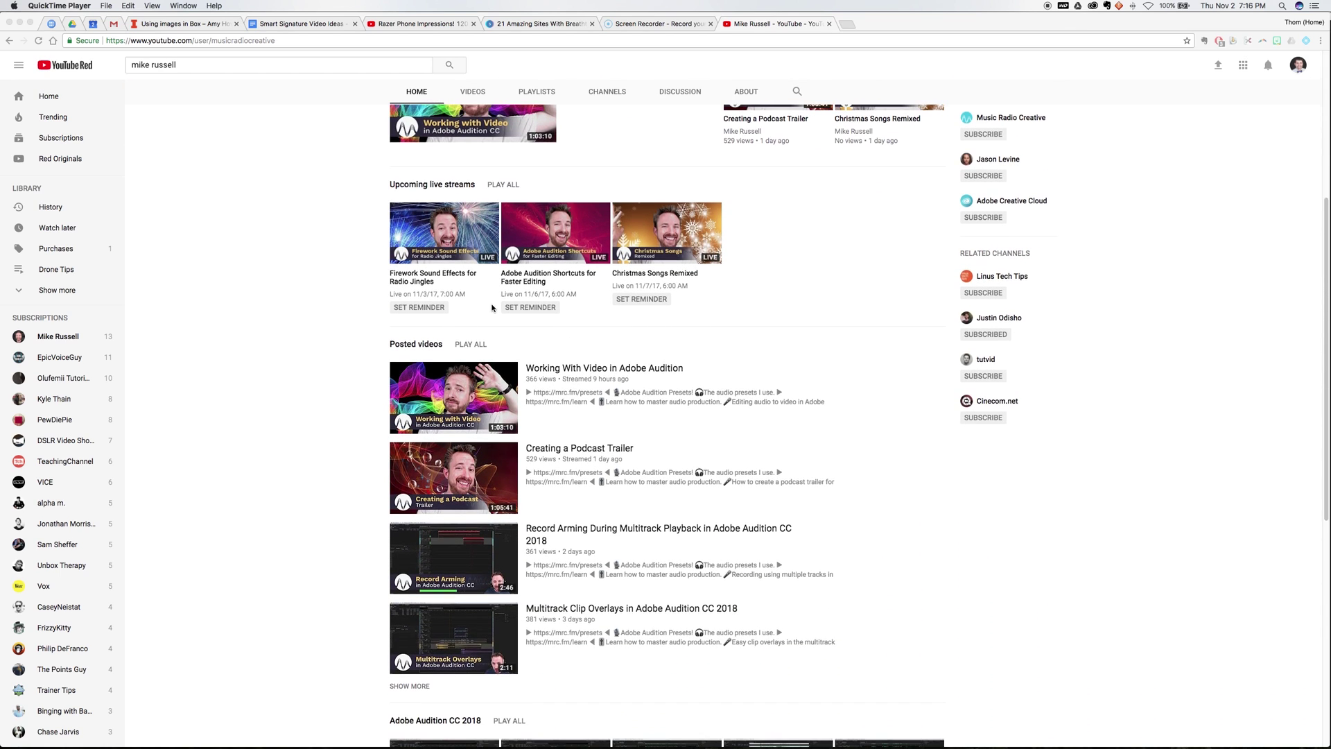
scroll(492, 308, "down", 15)
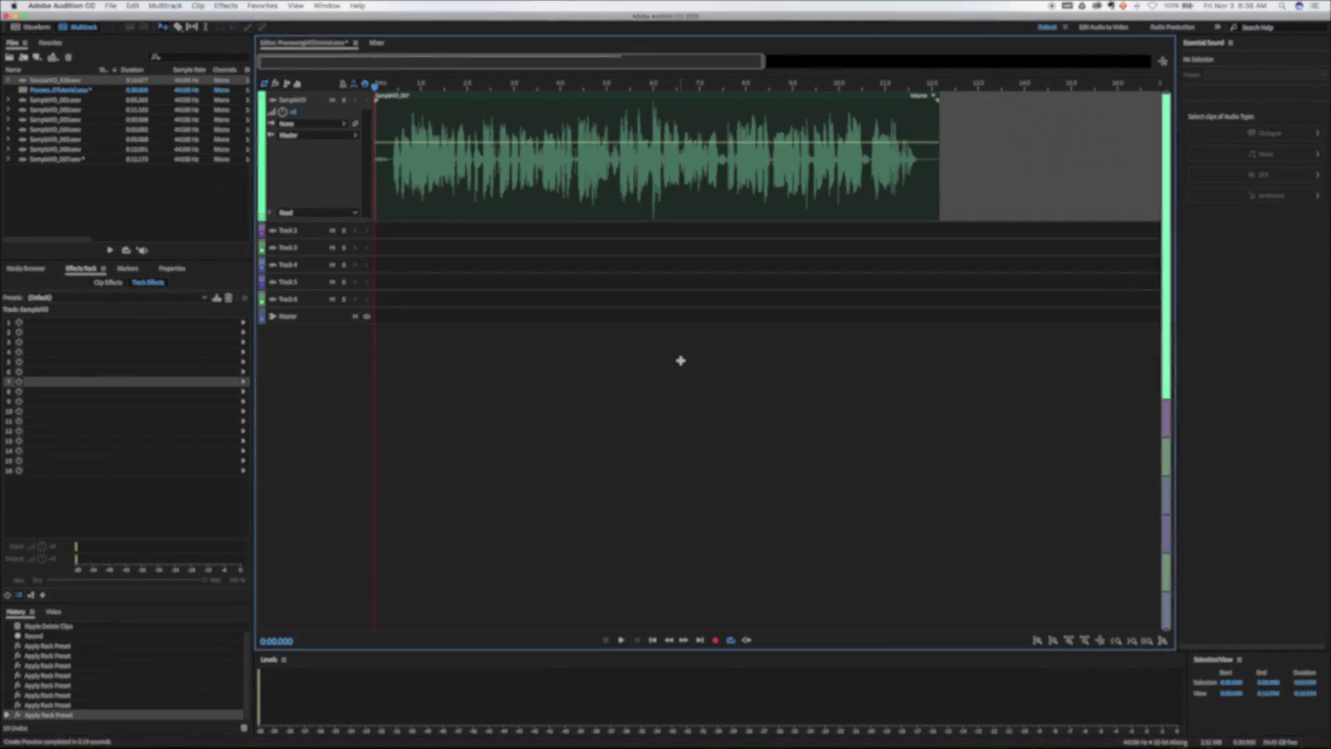